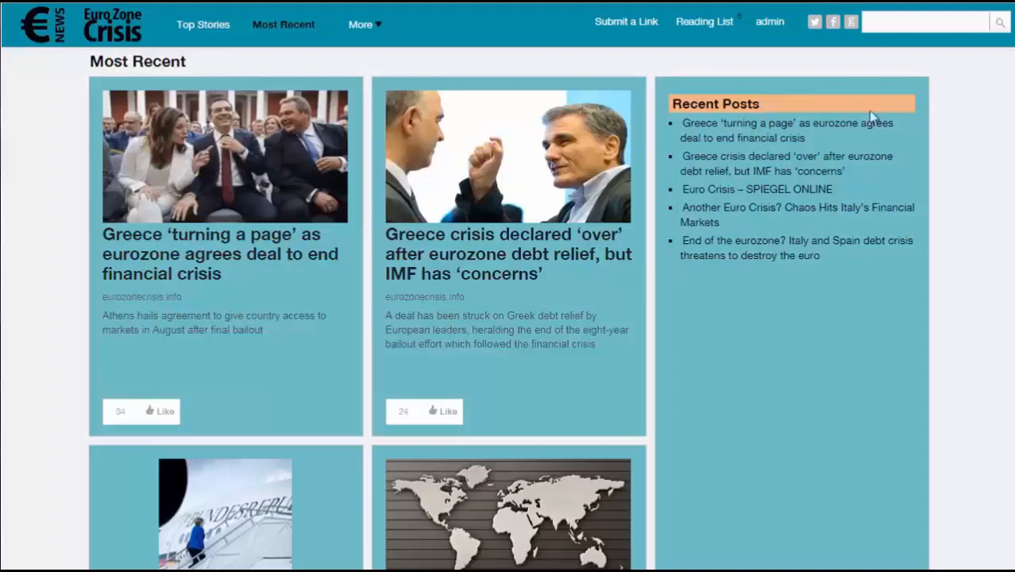
Look over the like, save and share options on the second Greece story and open the reading list.
mouse_move(467, 415)
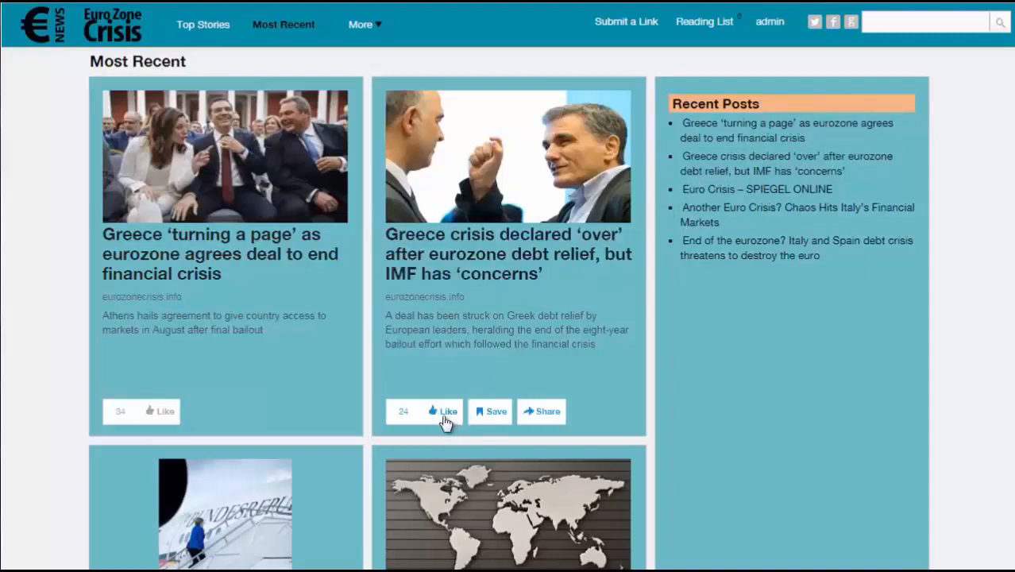
click(541, 416)
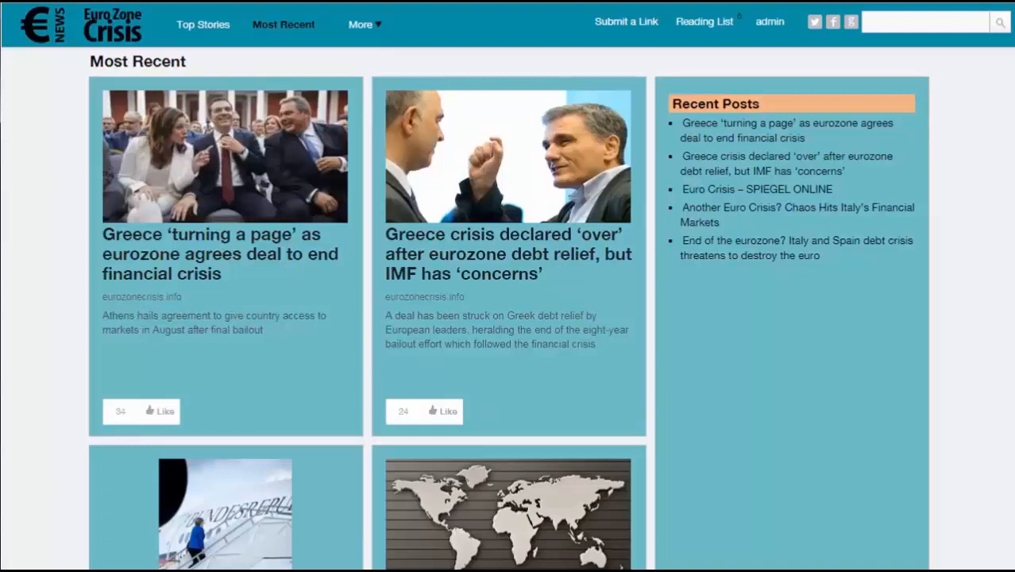
mouse_move(564, 372)
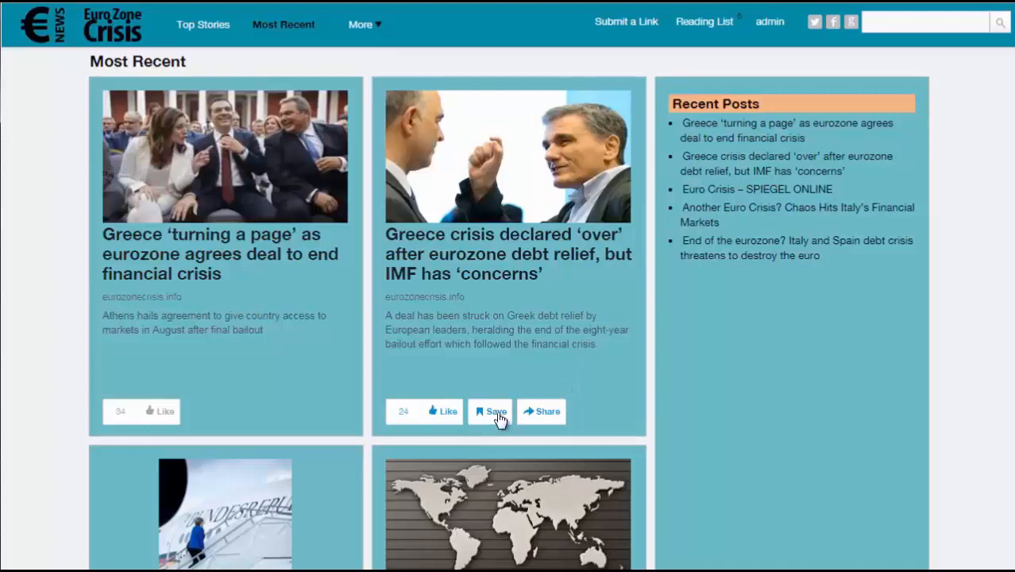
click(700, 24)
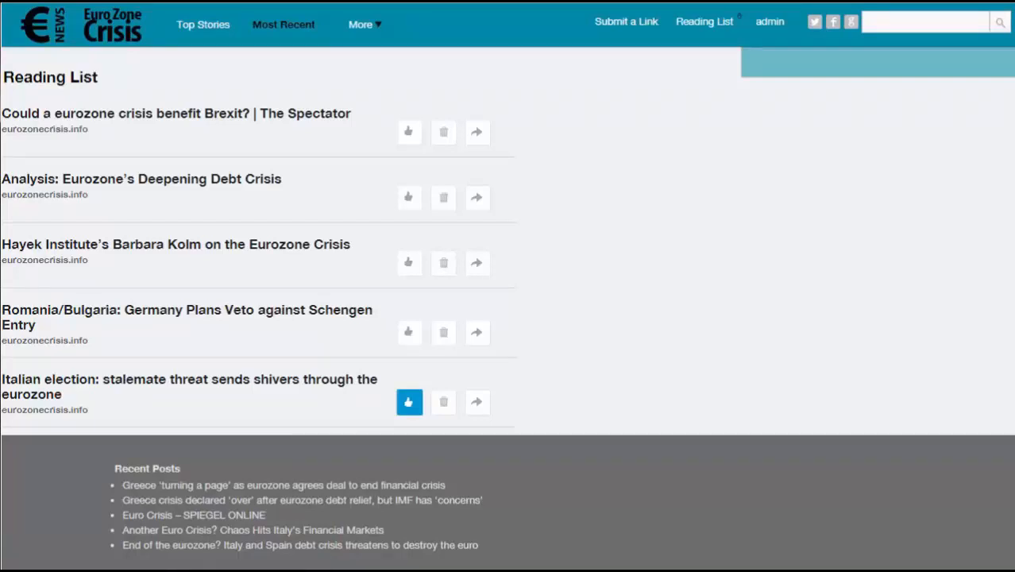
Open the link submission page and examine its Submit It bookmarklet instructions and share button codes.
click(628, 31)
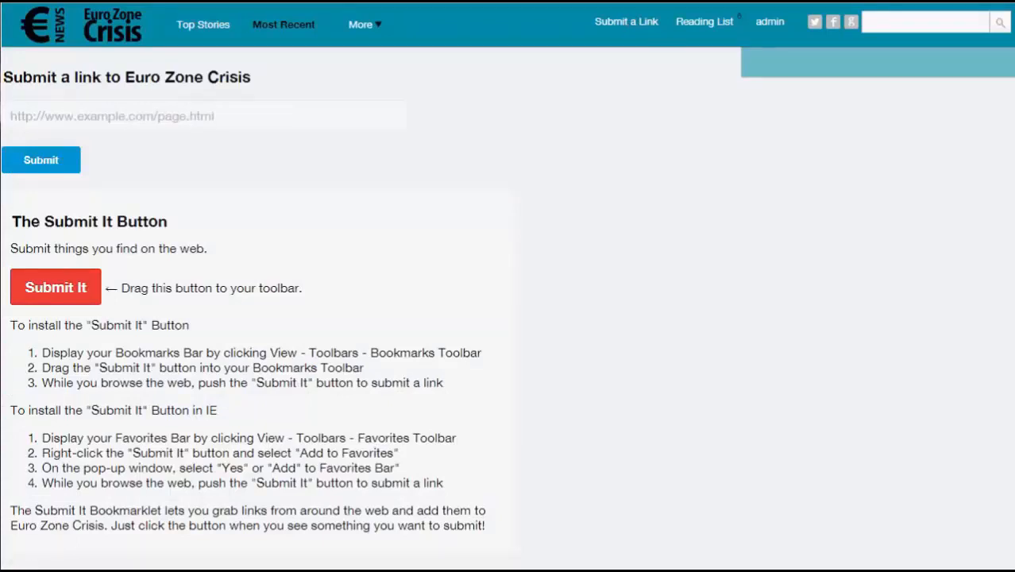
scroll(507, 310, down, 1)
scroll(506, 309, down, 1)
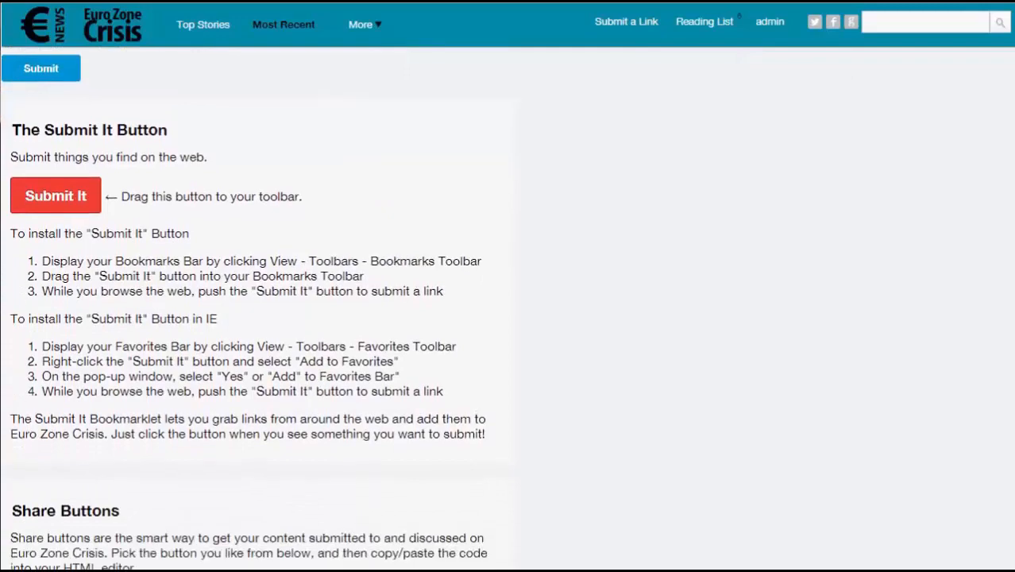
scroll(506, 310, down, 1)
scroll(507, 310, down, 1)
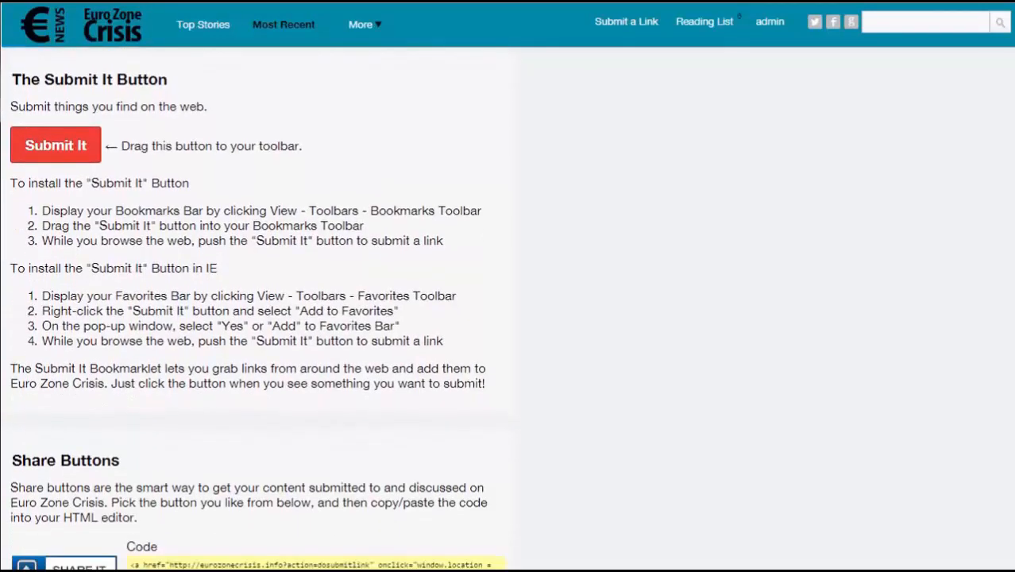
scroll(1008, 302, down, 4)
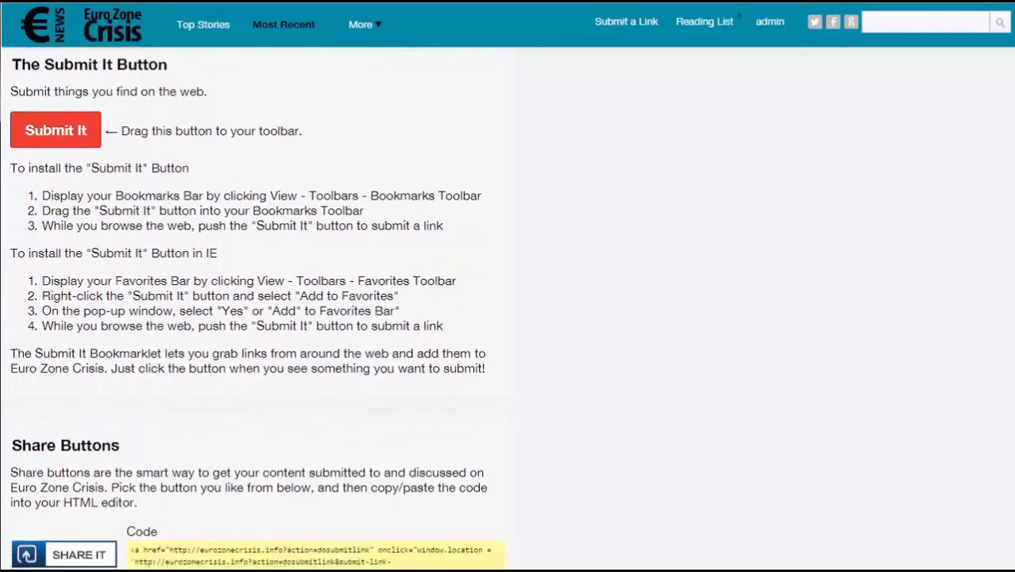
scroll(1008, 302, down, 1)
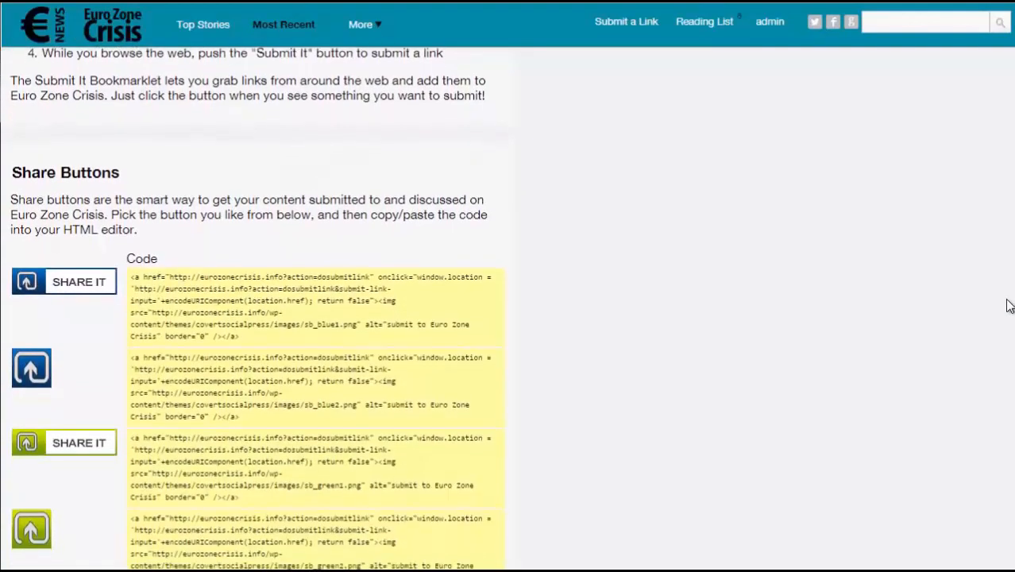
scroll(1008, 316, up, 5)
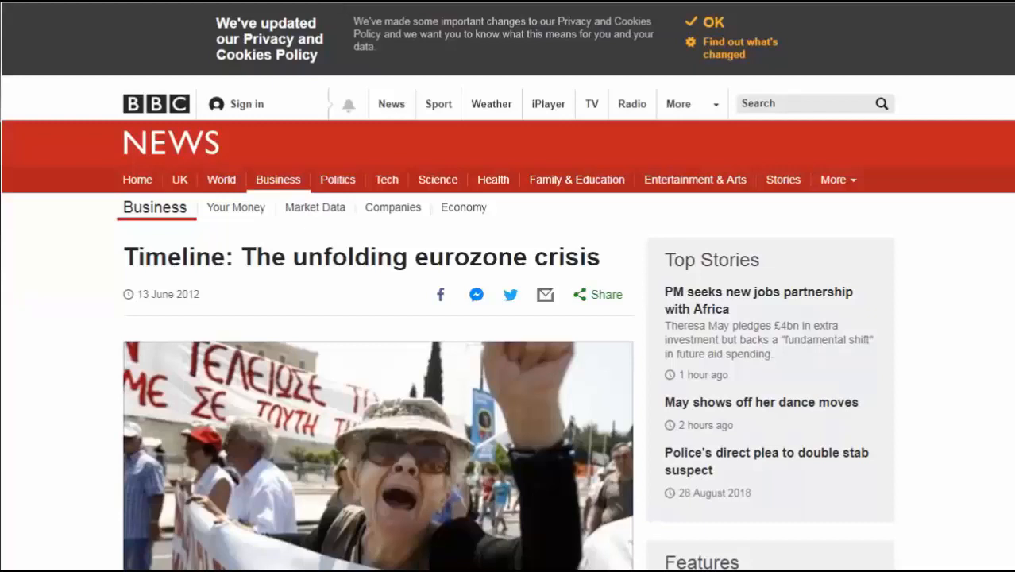
right_click(376, 16)
click(380, 43)
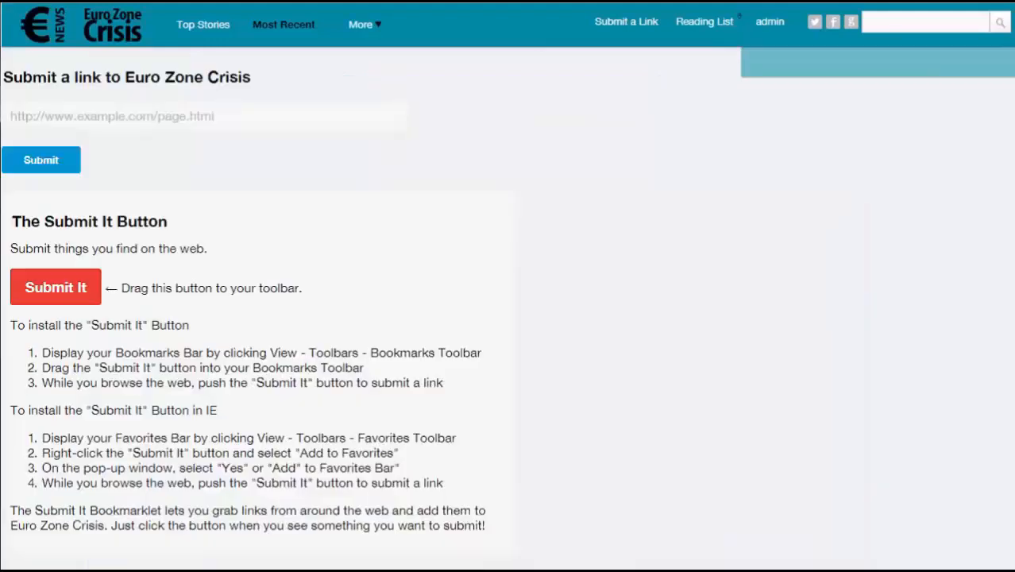
click(270, 115)
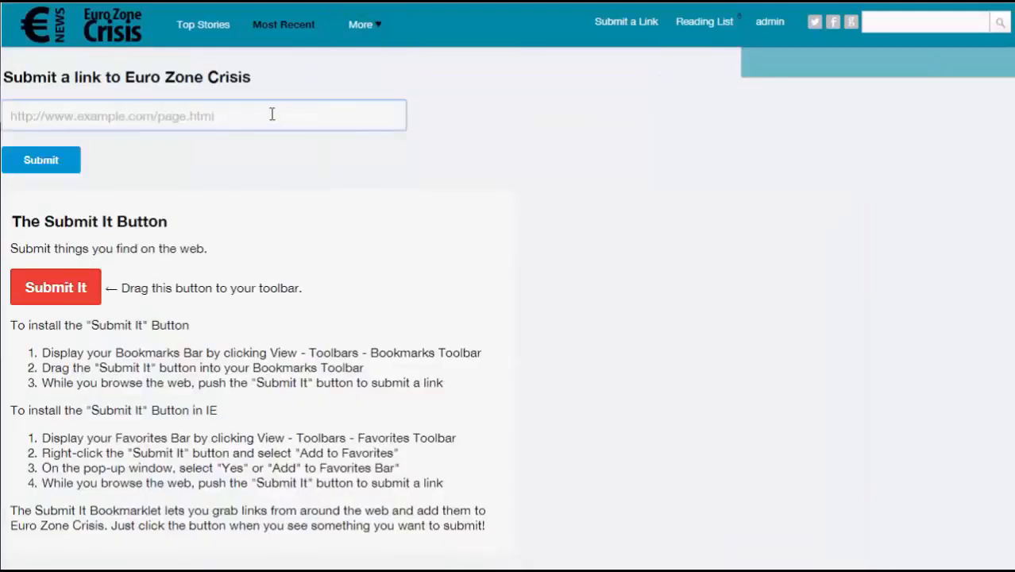
key(ctrl+v)
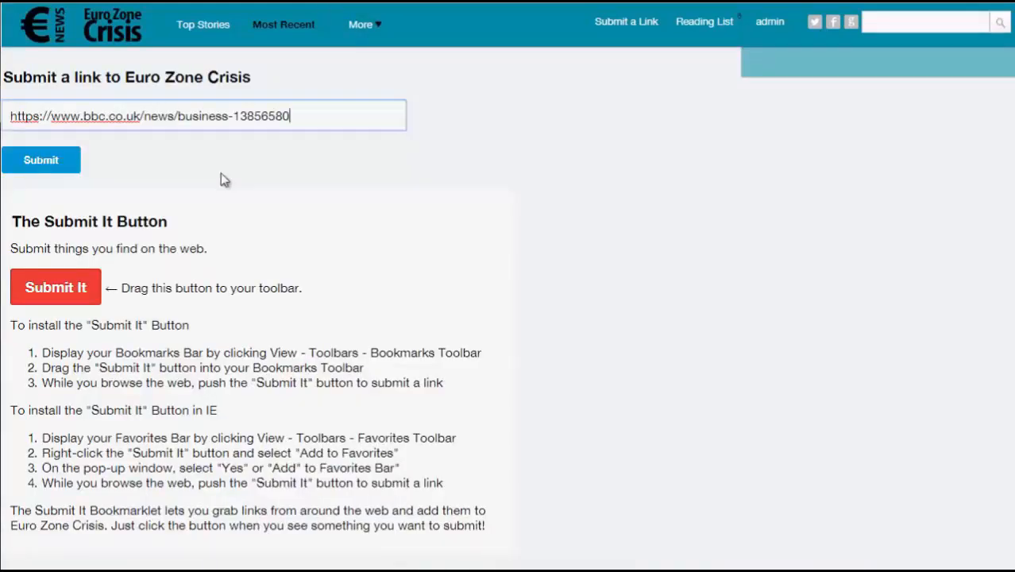
click(44, 165)
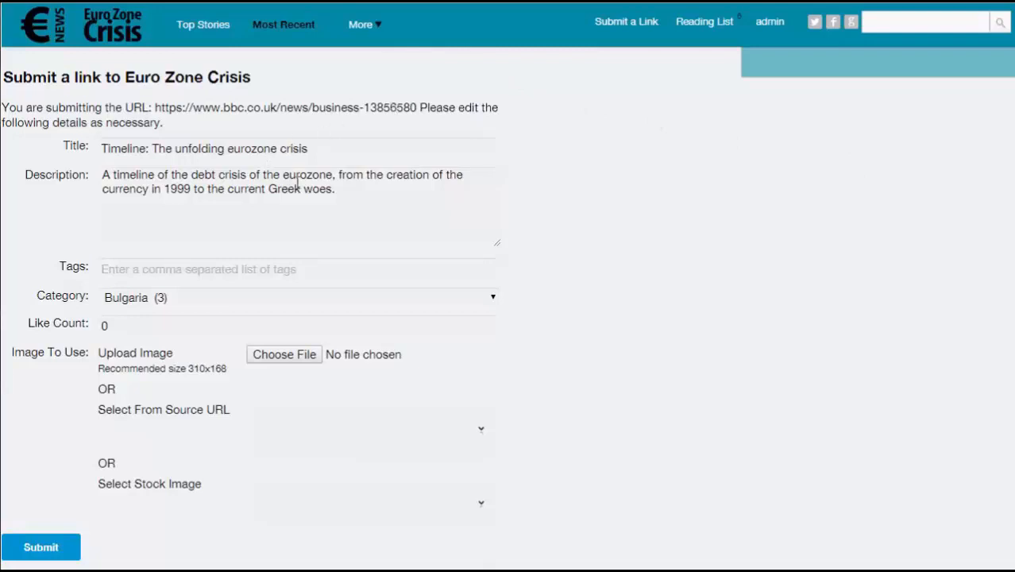
Tag the submitted link with "eurozone, brexit, timeline" and assign it to the eurozone crisis category.
click(226, 271)
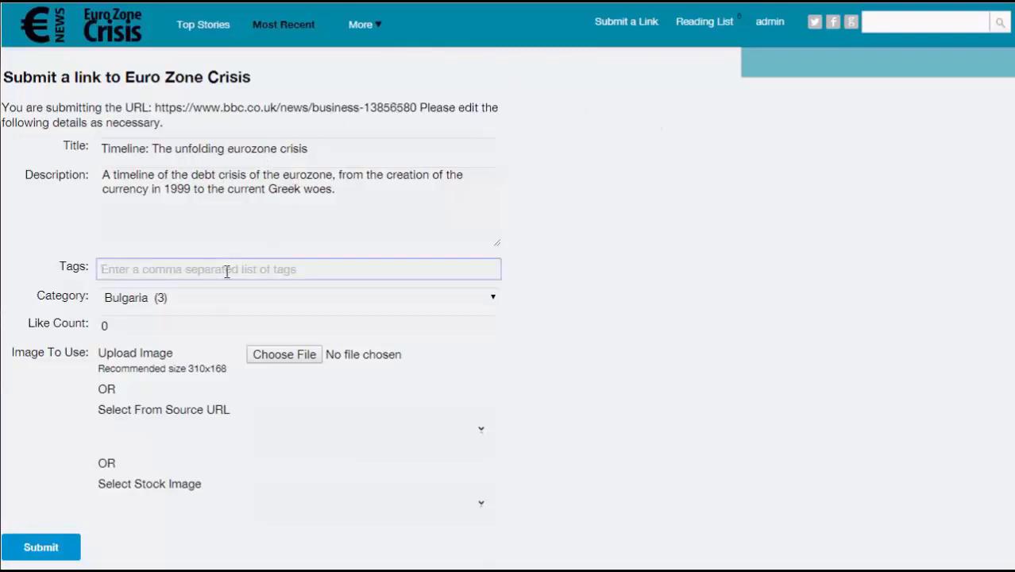
text(eurozone, brexit, timeline)
click(198, 305)
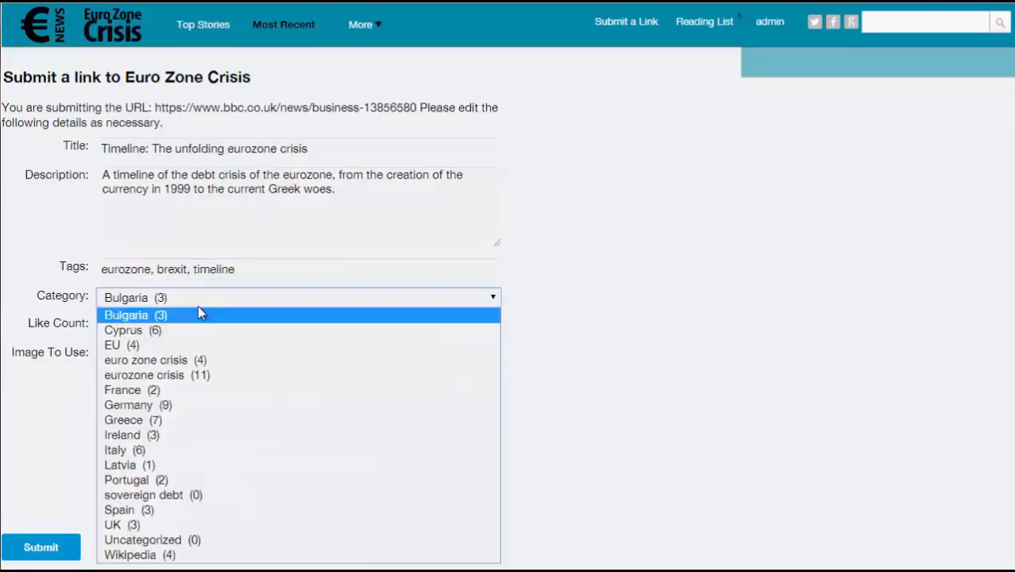
click(177, 375)
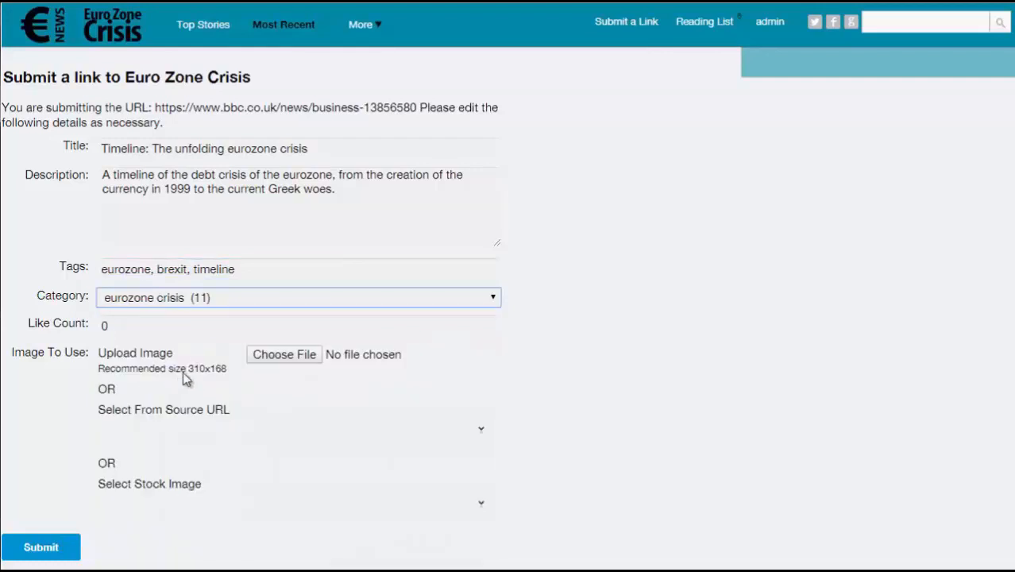
Set the link's like count to 45 and choose the protest photo from the source URL as its image.
click(142, 332)
key(ctrl+a)
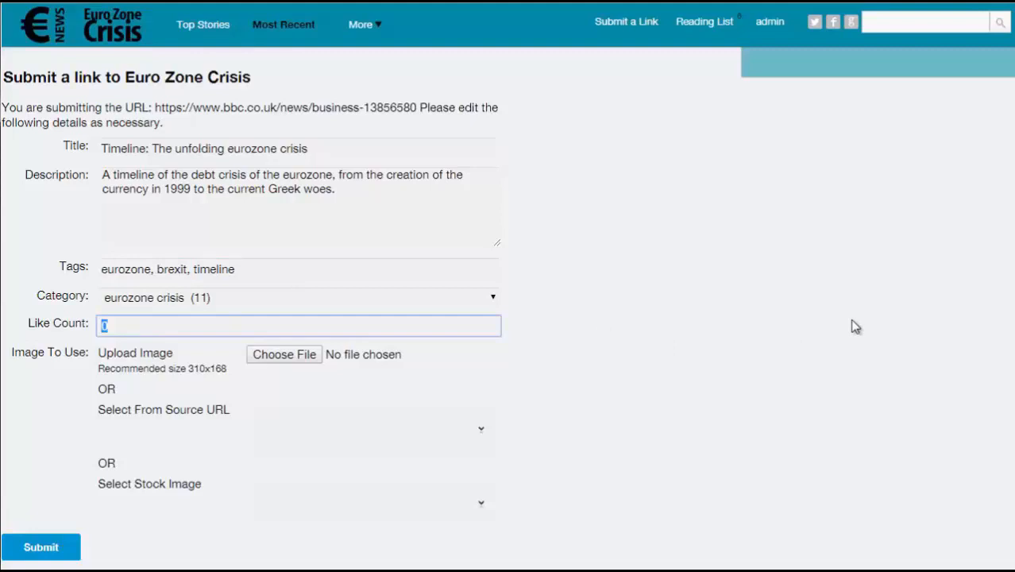
text(45)
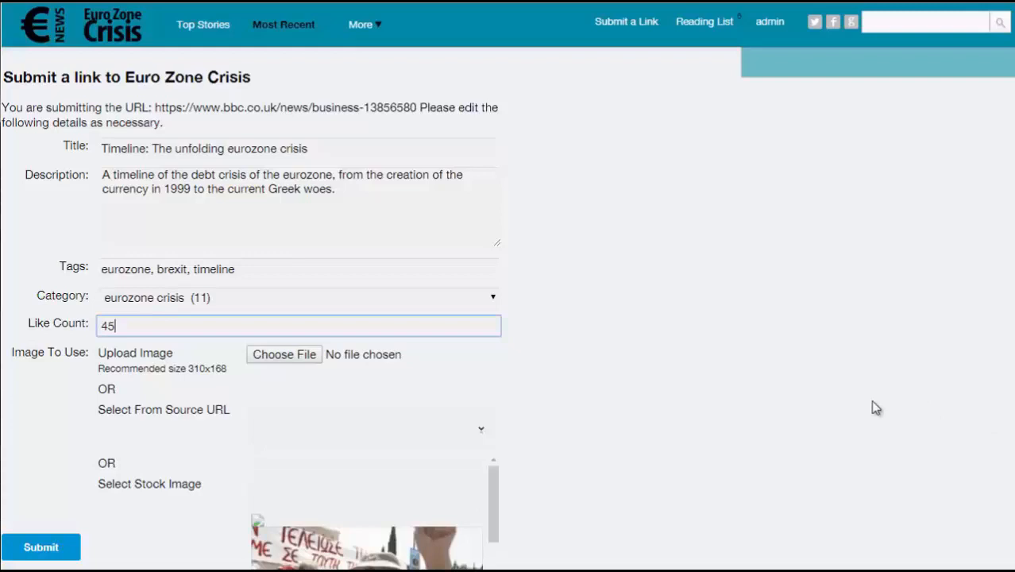
click(693, 437)
scroll(693, 445, down, 1)
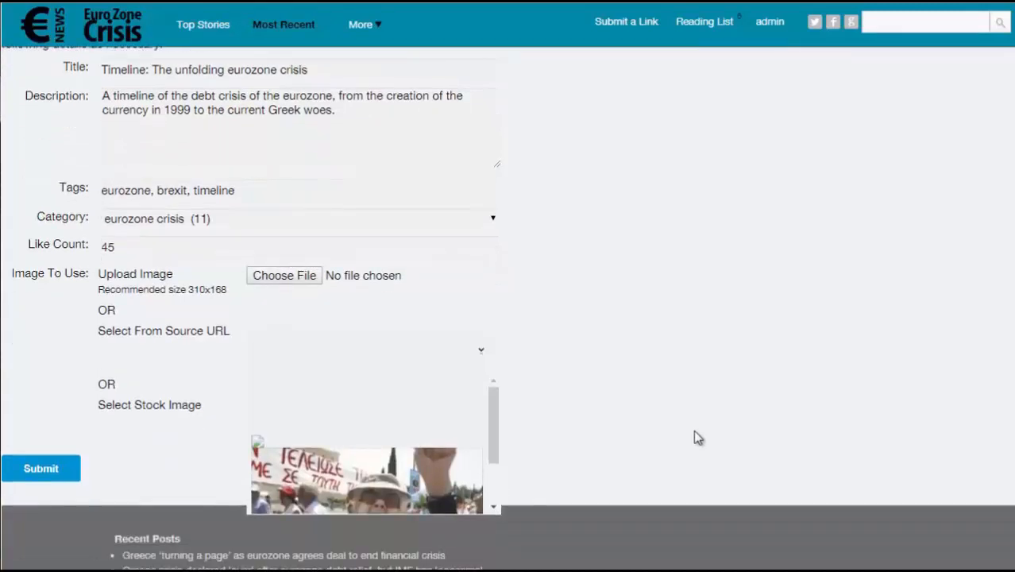
click(404, 479)
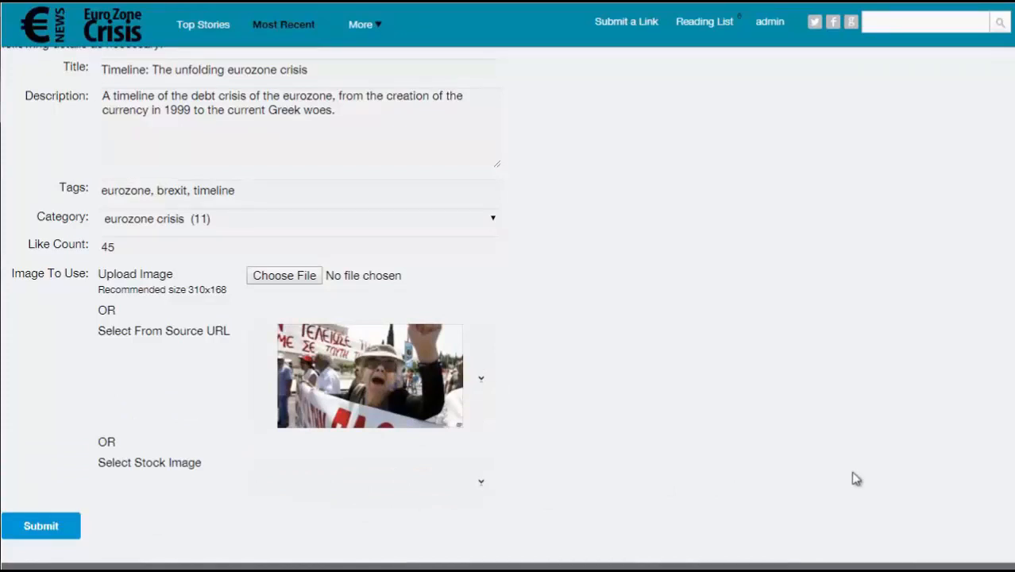
Submit the completed link details and go to the site's most recent stories.
click(43, 525)
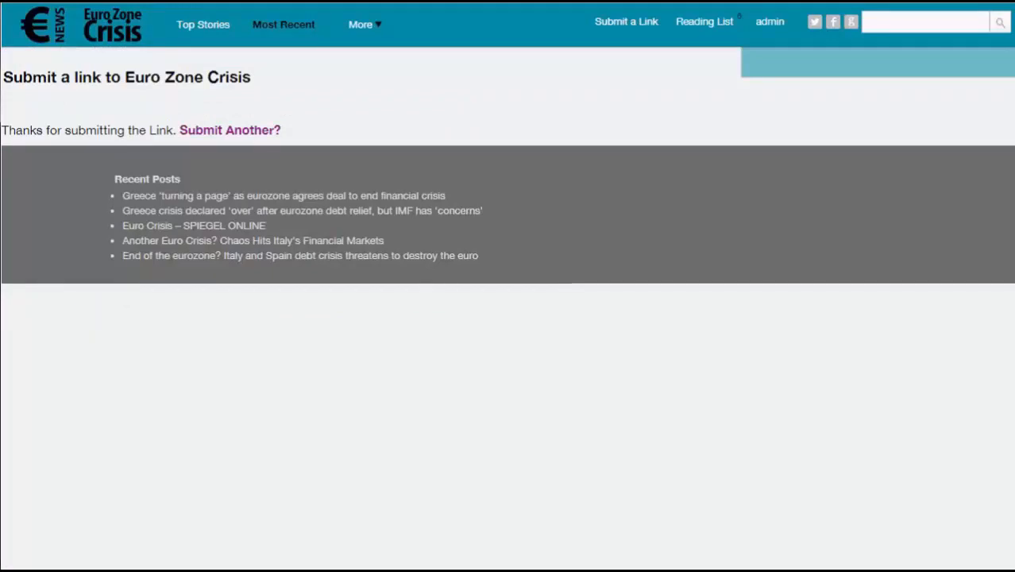
click(284, 25)
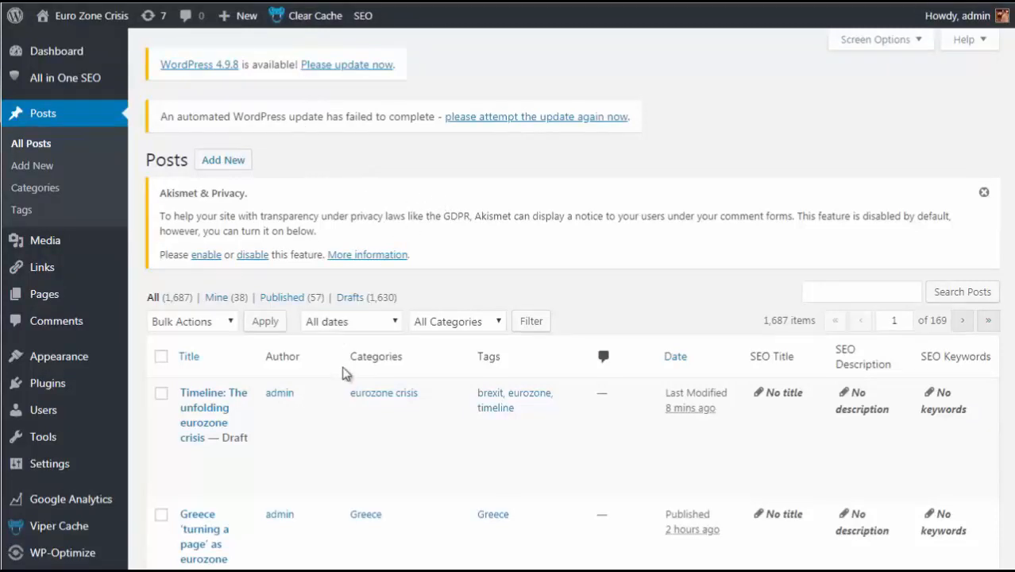
Quick-edit the draft post "Timeline: The unfolding eurozone crisis" to change its status to Published and save the update.
mouse_move(261, 455)
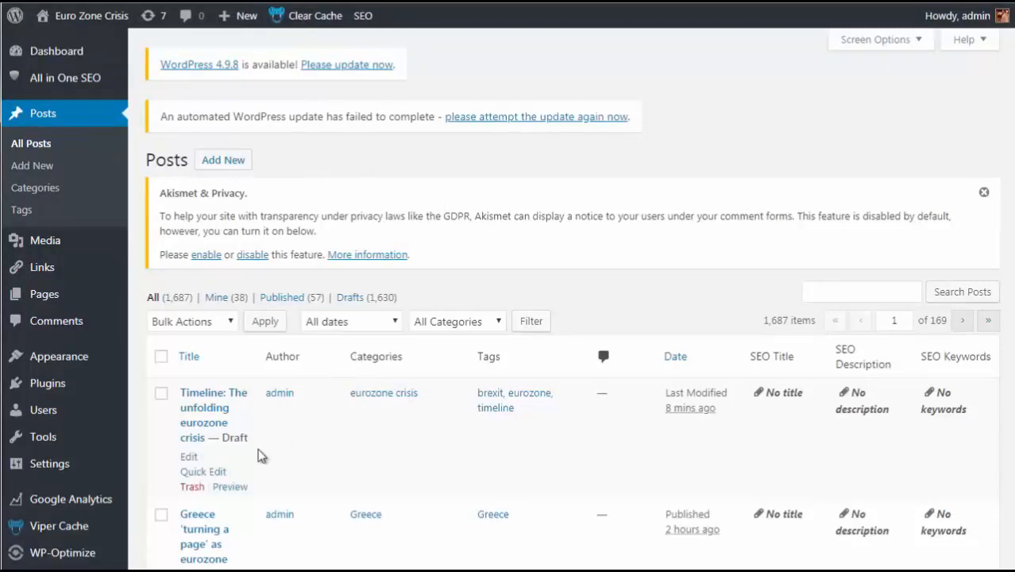
click(224, 474)
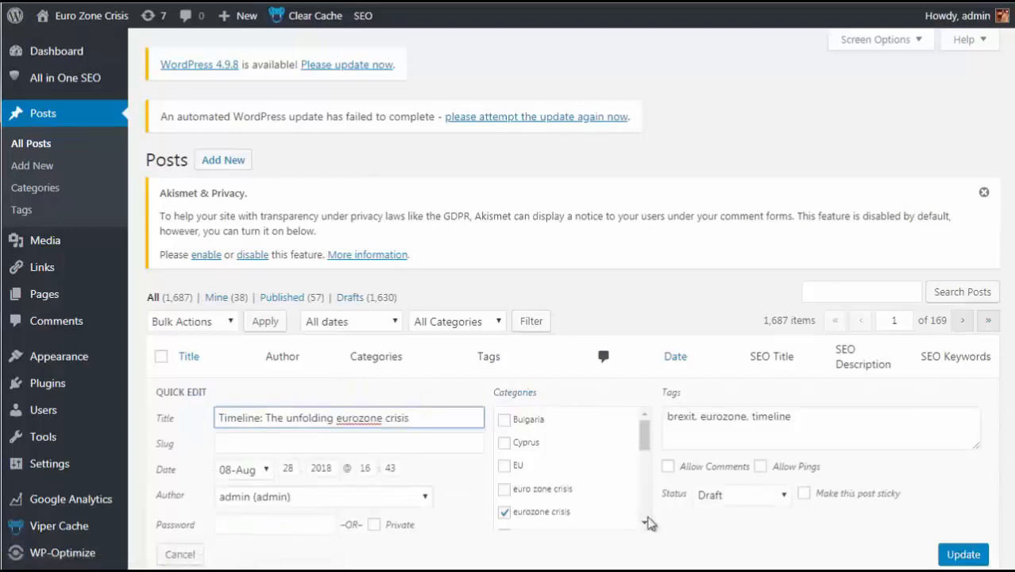
click(783, 497)
click(759, 512)
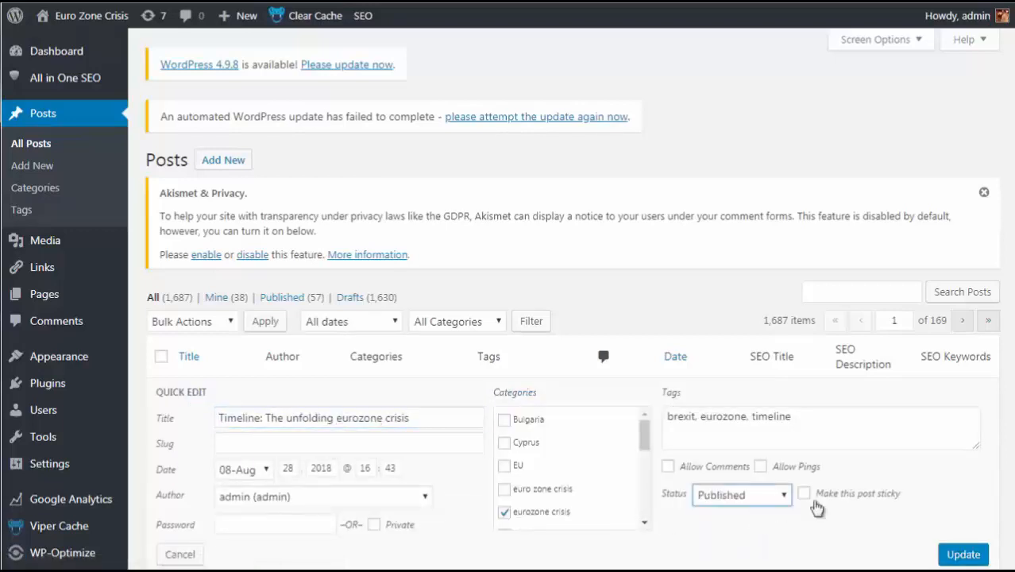
click(963, 556)
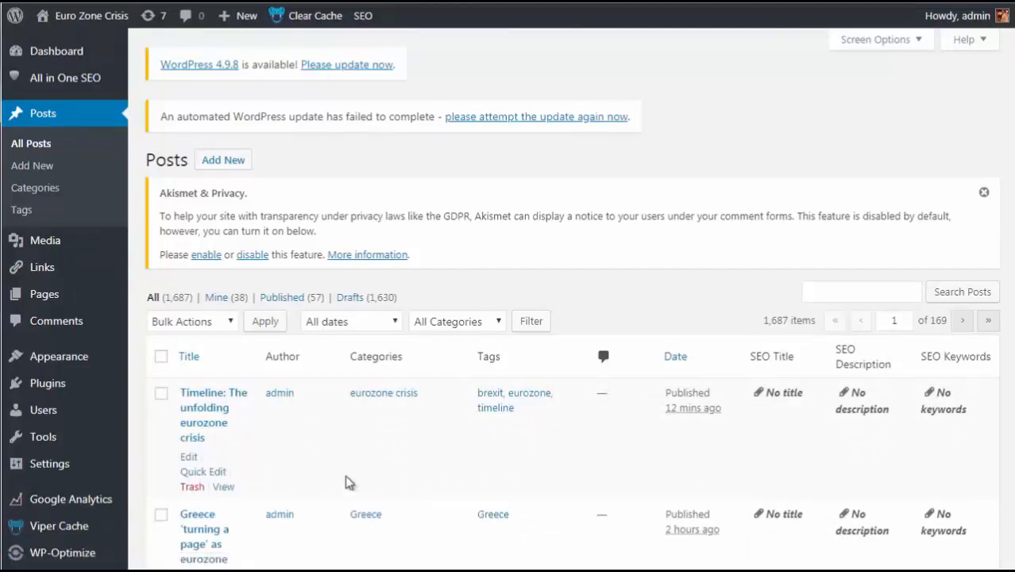
Open the theme options and look through the Header & Navigation Menus section.
mouse_move(24, 356)
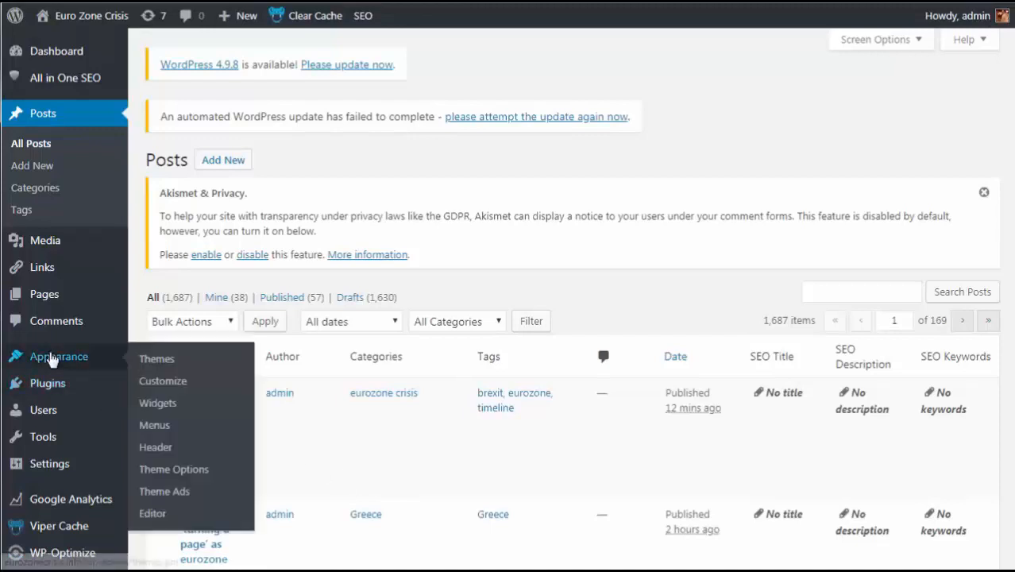
click(168, 471)
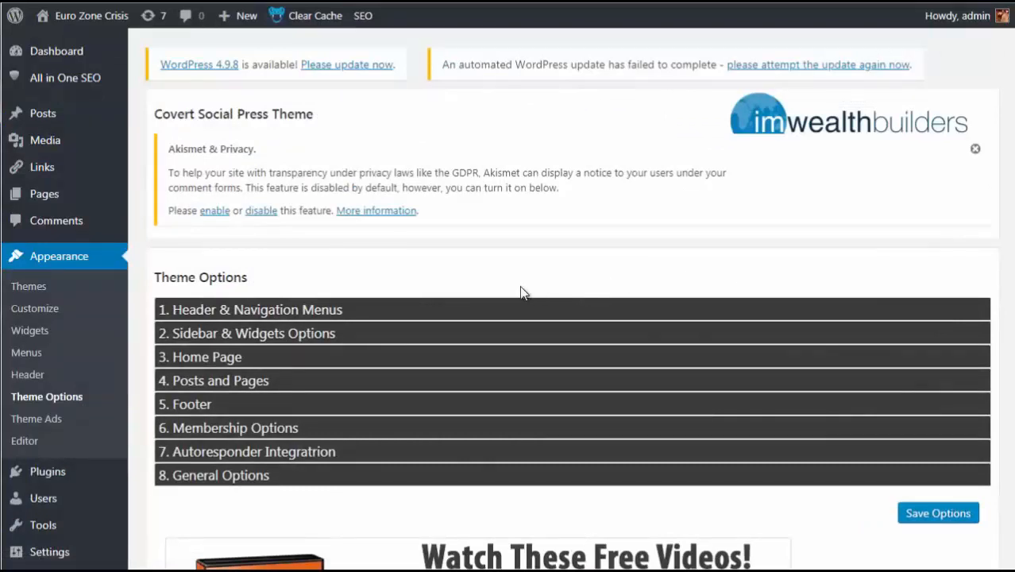
click(339, 317)
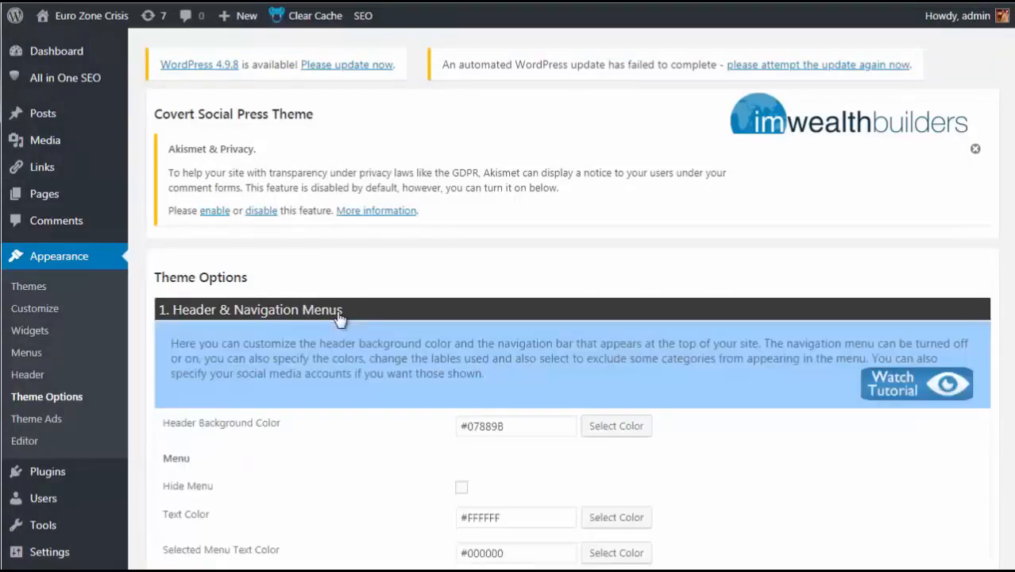
scroll(442, 361, down, 4)
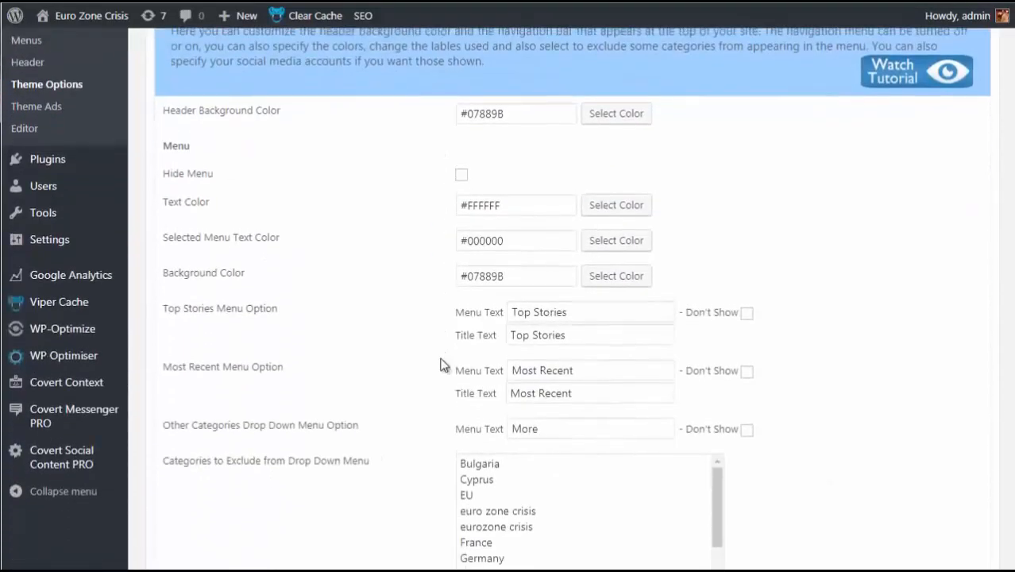
scroll(442, 364, up, 4)
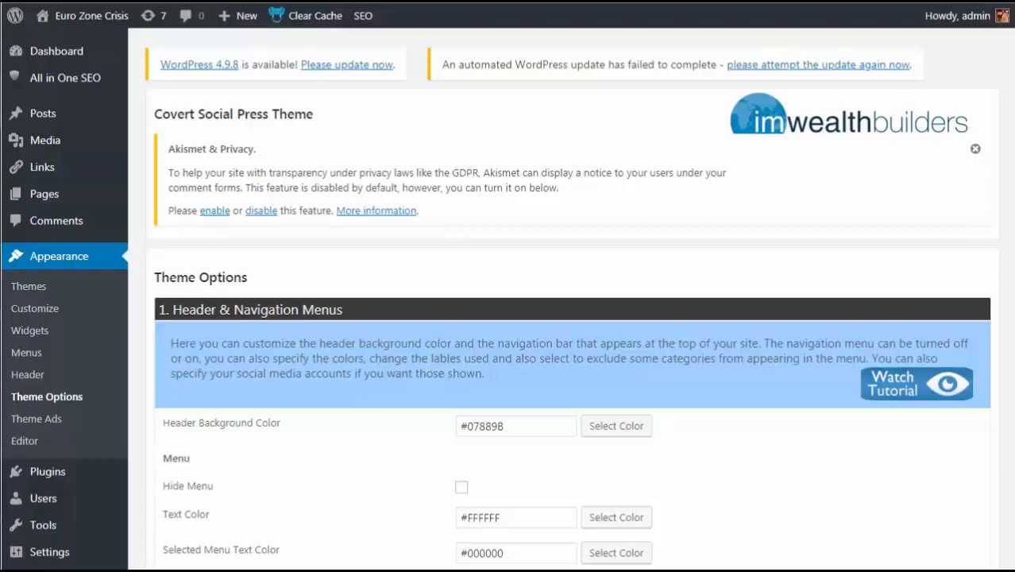
Dismiss the Akismet privacy notice and review the header and navigation settings through to the social media usernames.
click(975, 148)
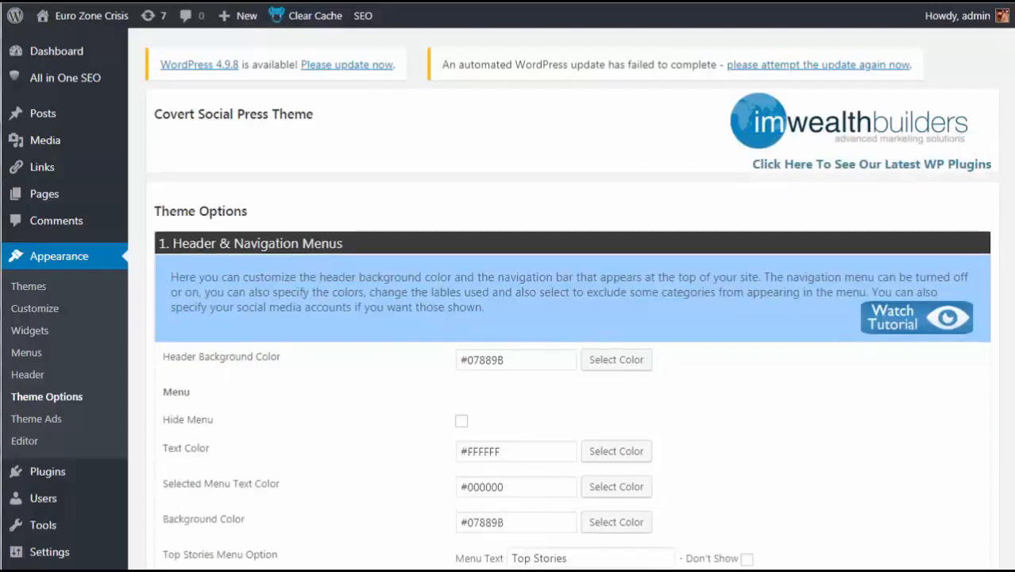
scroll(993, 254, down, 5)
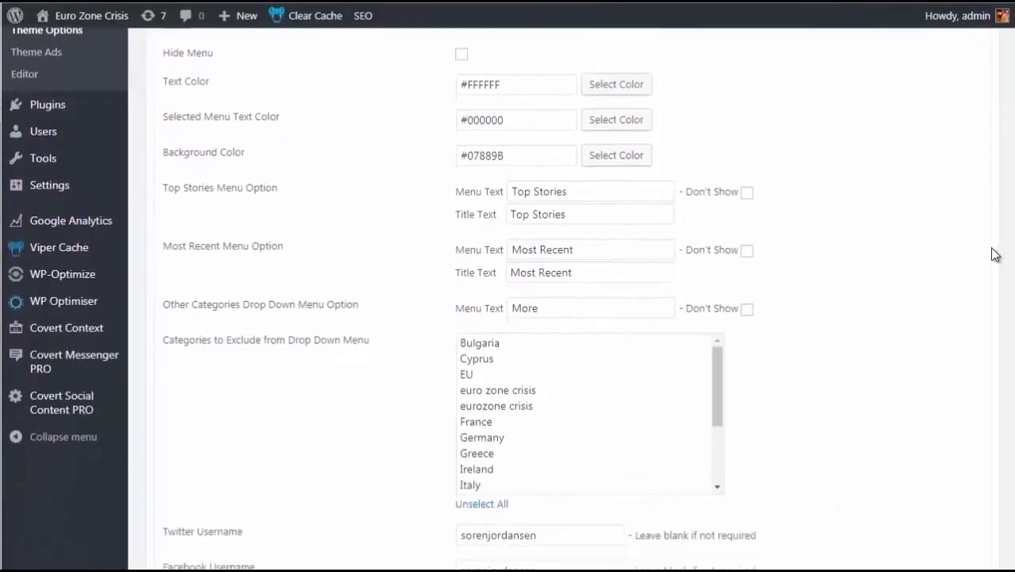
scroll(995, 254, down, 1)
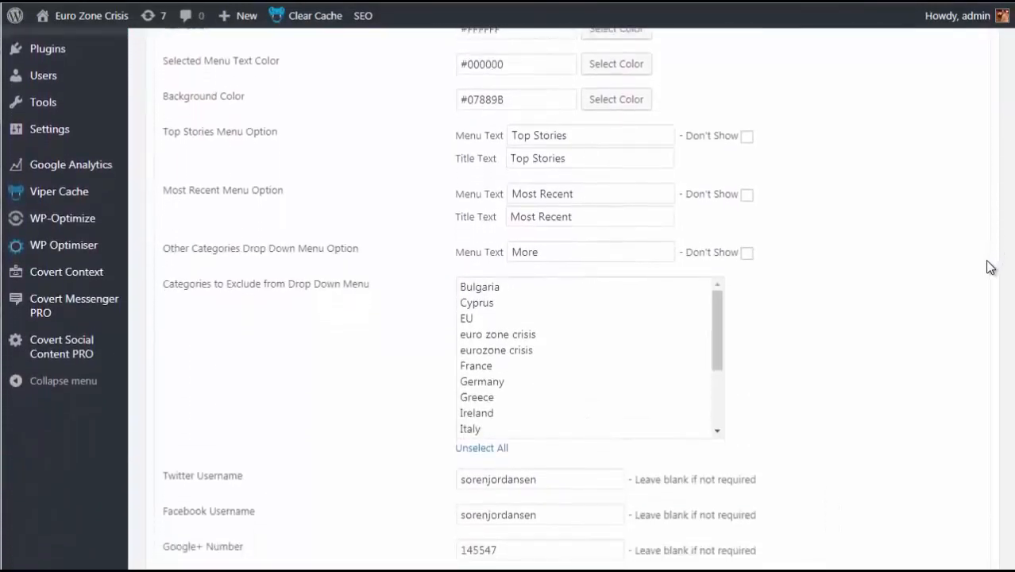
Expand the Home Page section of the theme options and review its listing, post content, sharing and color settings.
scroll(990, 267, down, 2)
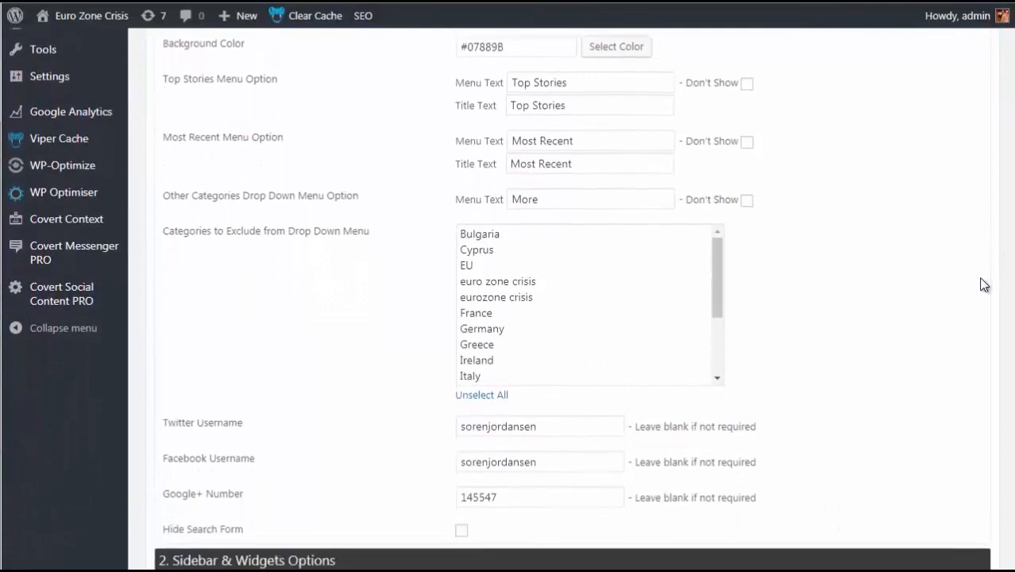
scroll(981, 298, down, 1)
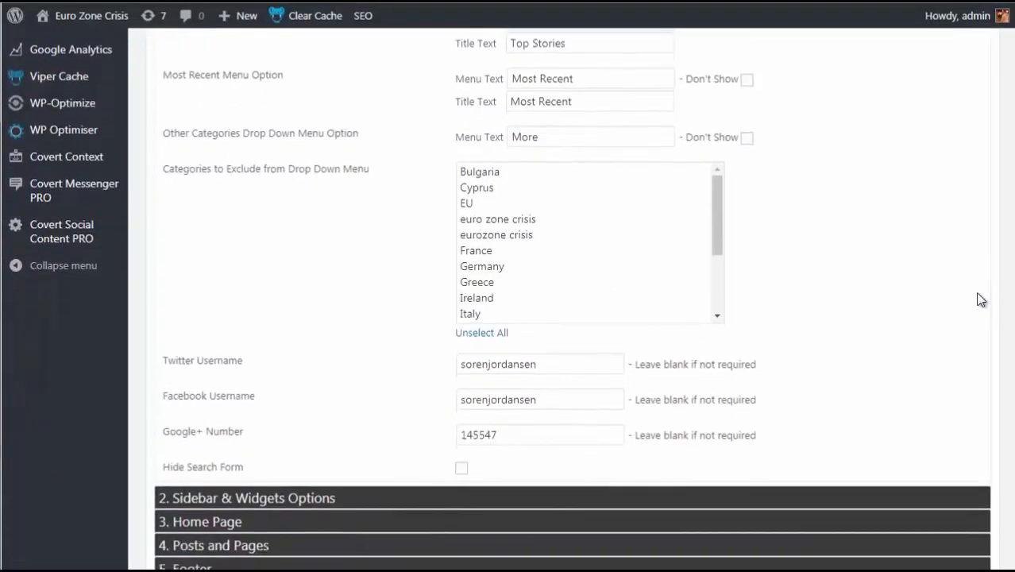
click(241, 522)
scroll(608, 309, up, 3)
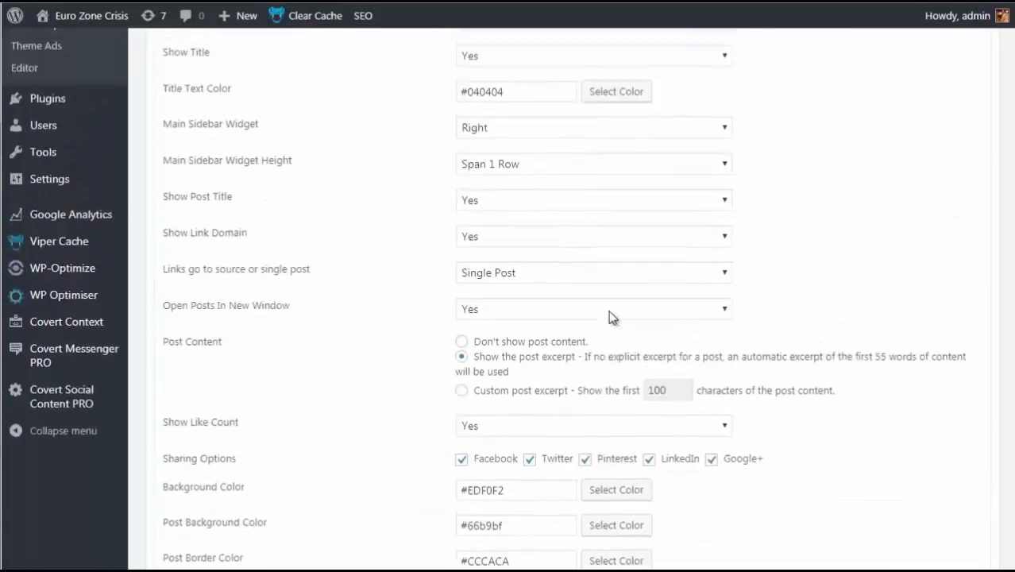
scroll(608, 316, up, 2)
scroll(609, 316, down, 1)
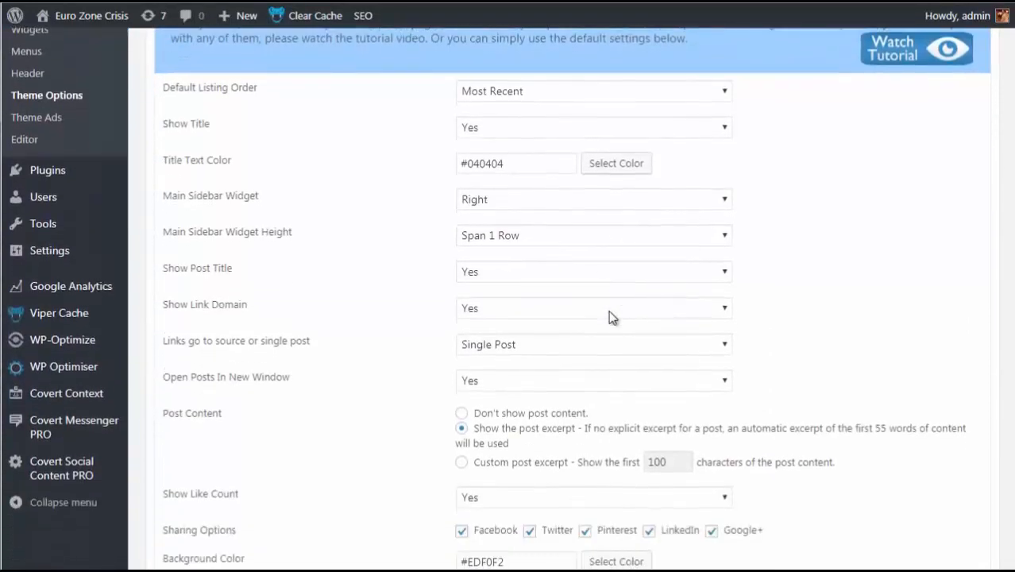
scroll(612, 316, down, 2)
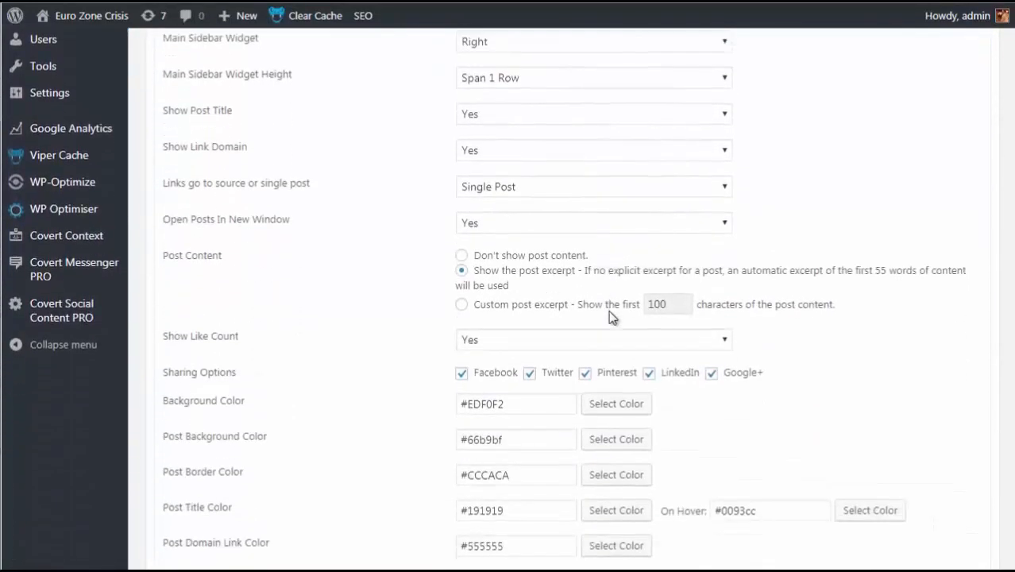
scroll(611, 316, down, 1)
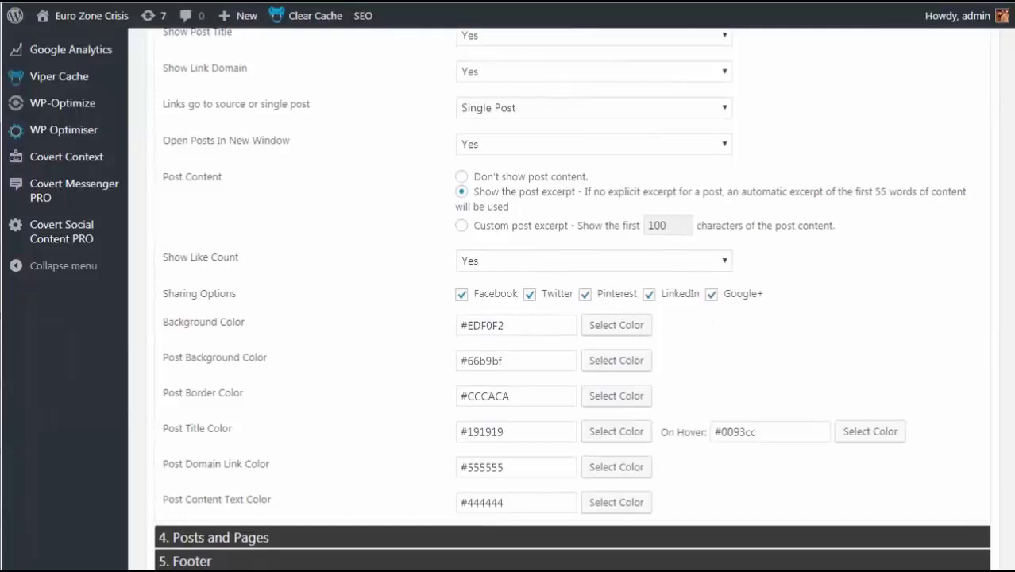
scroll(611, 316, down, 1)
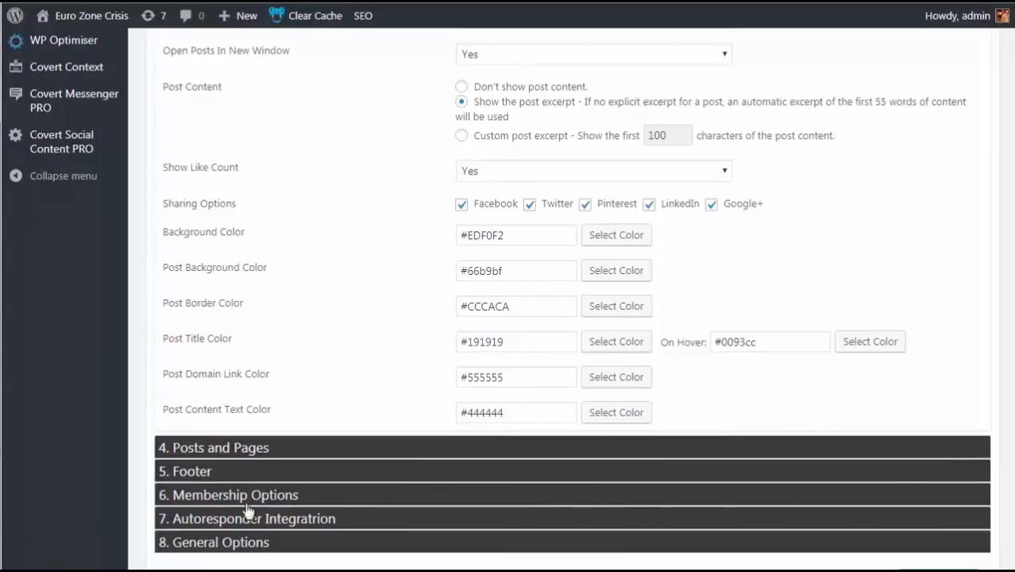
Expand the Membership Options section and review its button texts, link submission status, welcome email and sign-in message settings.
click(670, 498)
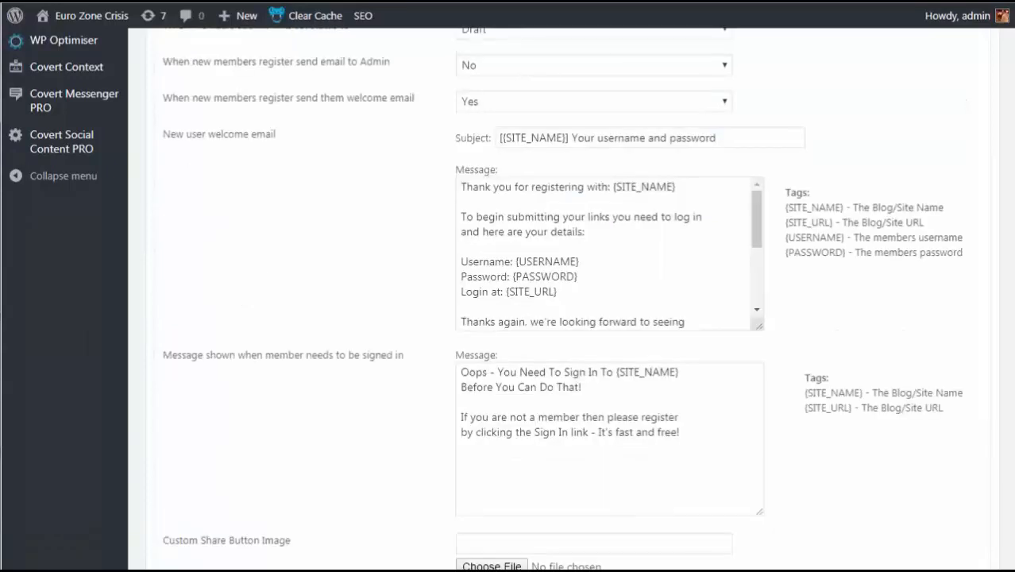
scroll(886, 419, up, 4)
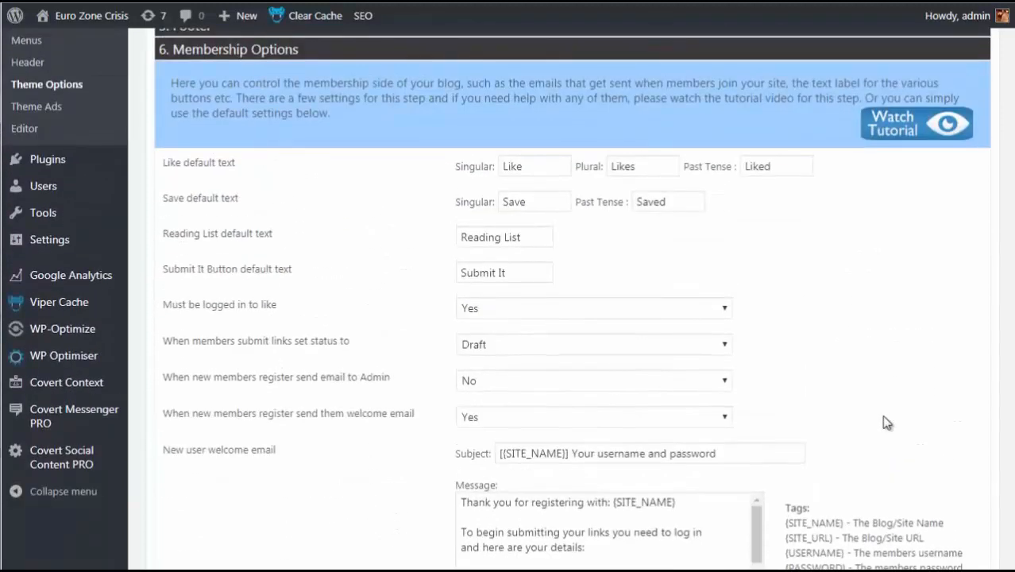
scroll(886, 422, down, 4)
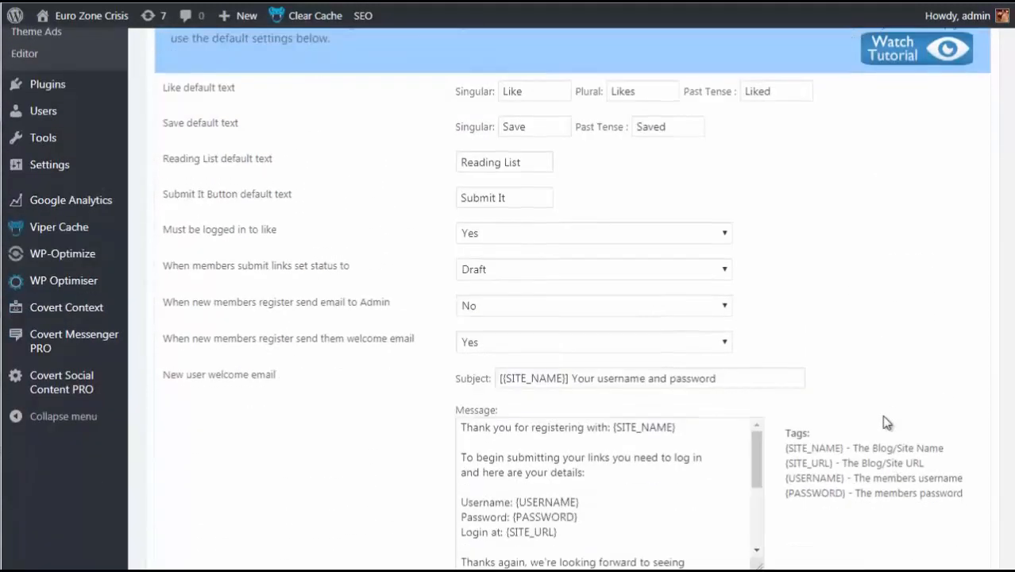
scroll(886, 422, down, 1)
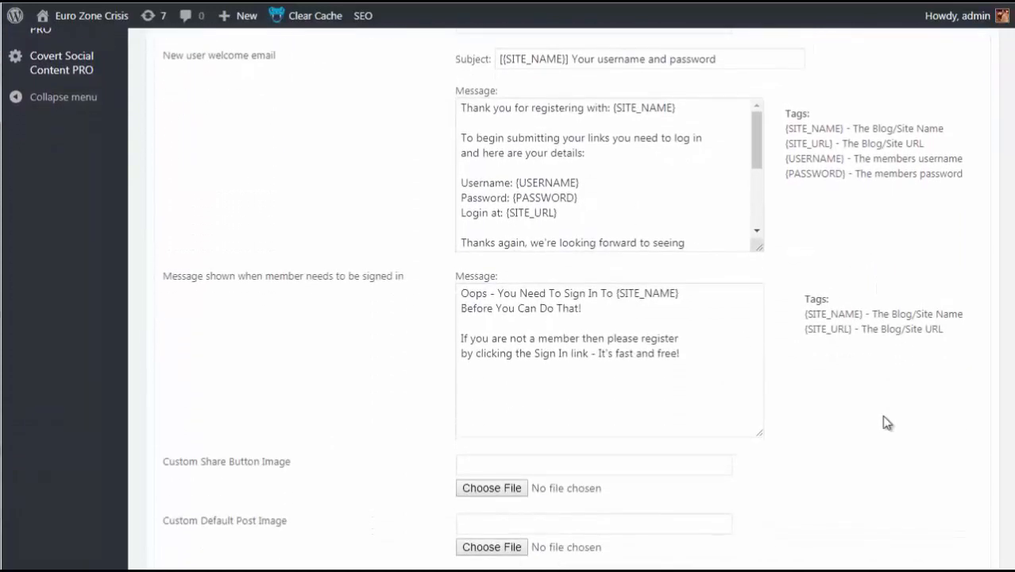
scroll(886, 421, down, 1)
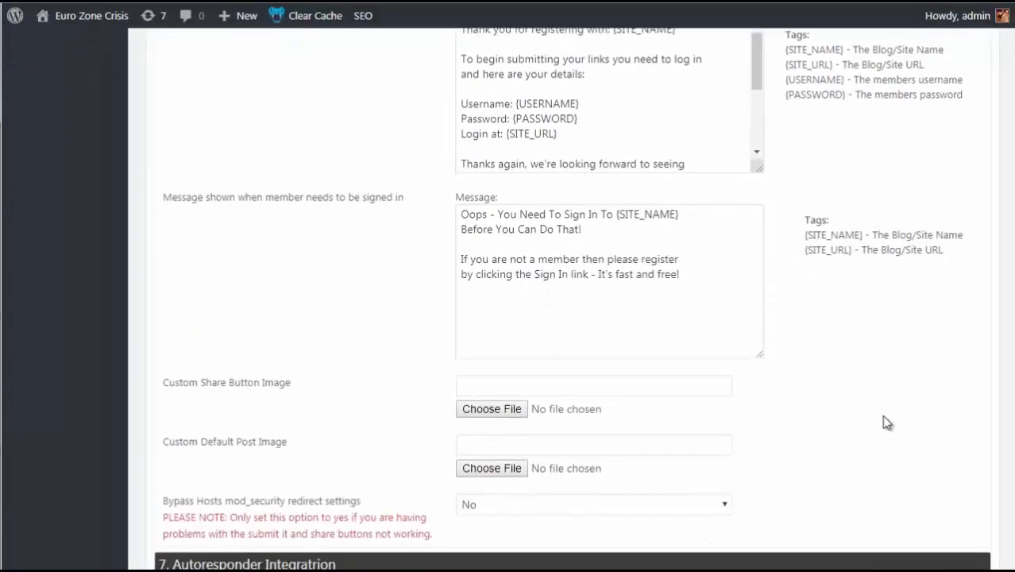
scroll(882, 415, down, 1)
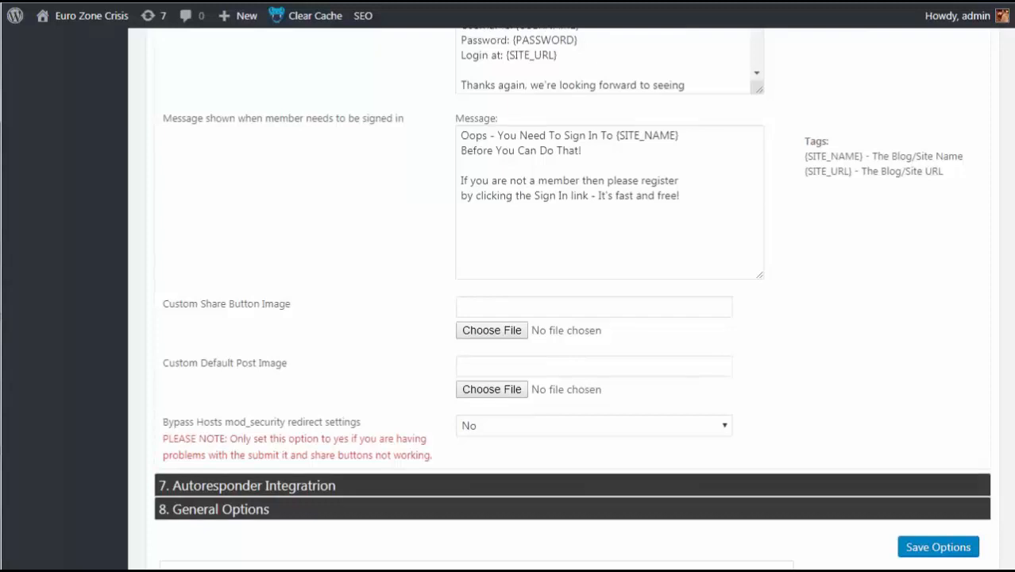
Expand the autoresponder integration section and select Other to view its input field name and HTML sign-up form settings.
click(334, 487)
scroll(570, 371, down, 1)
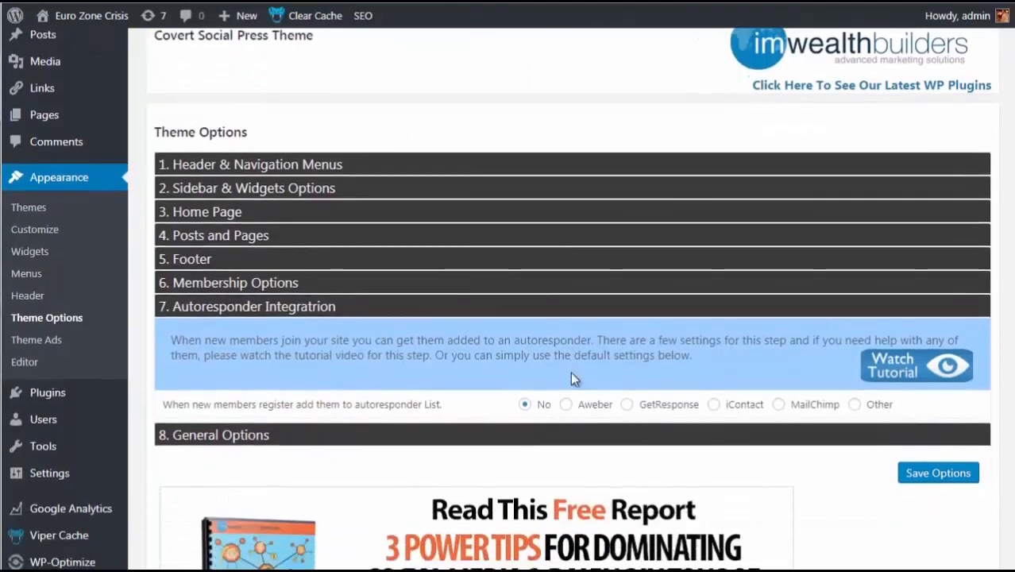
click(854, 404)
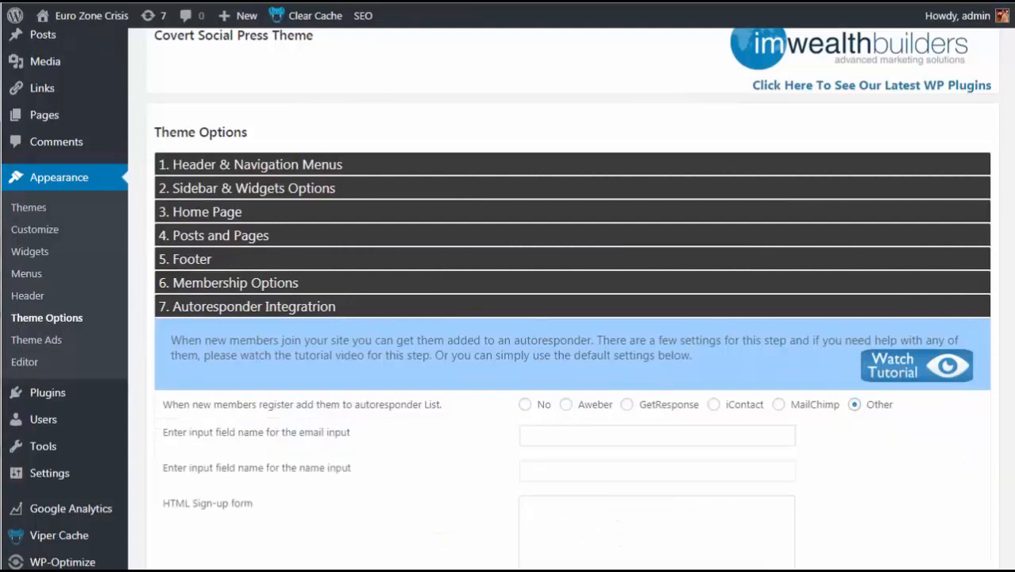
scroll(883, 420, down, 1)
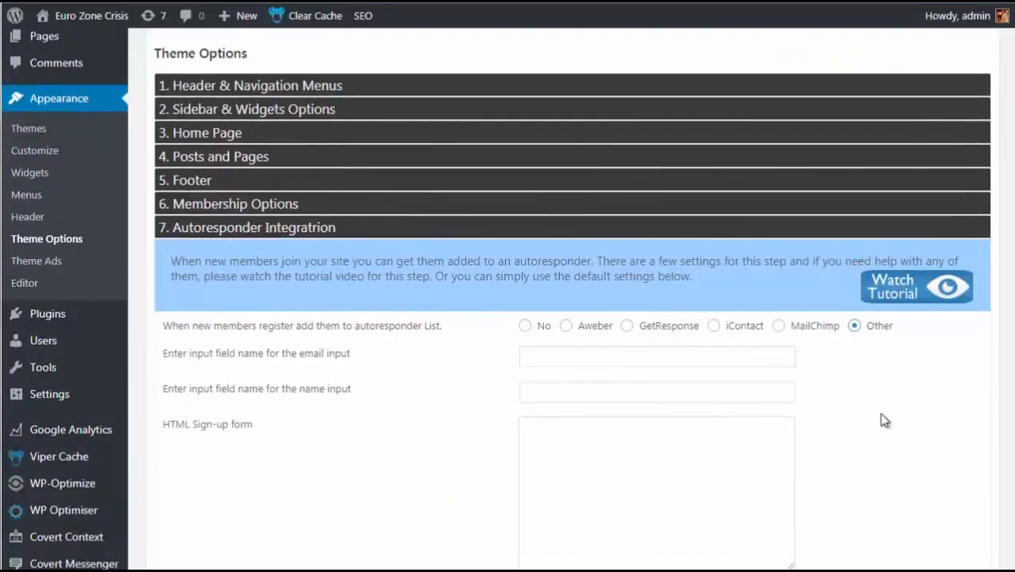
scroll(884, 420, down, 1)
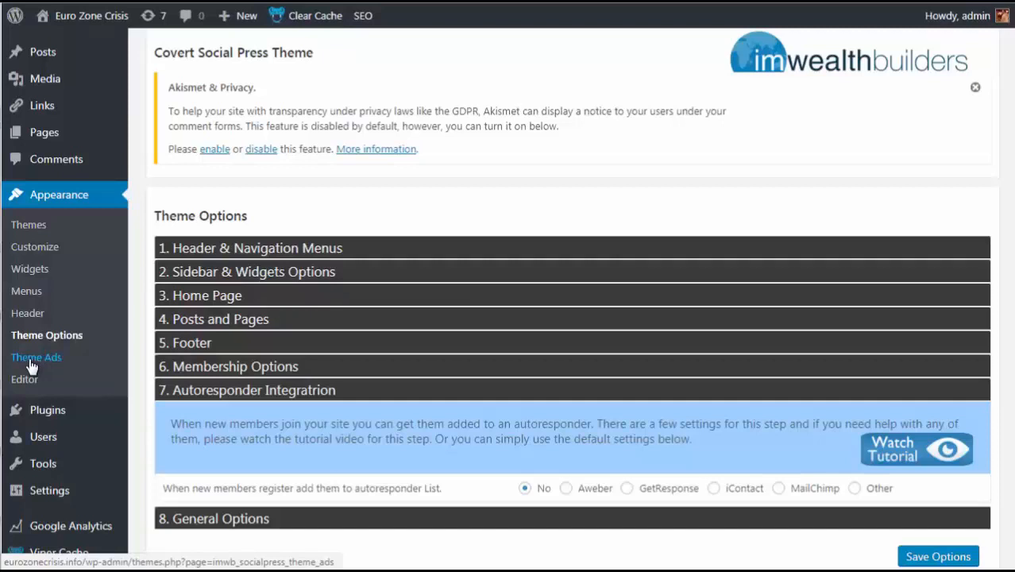
Open the Theme Ads page and dismiss the Akismet privacy notice.
click(31, 359)
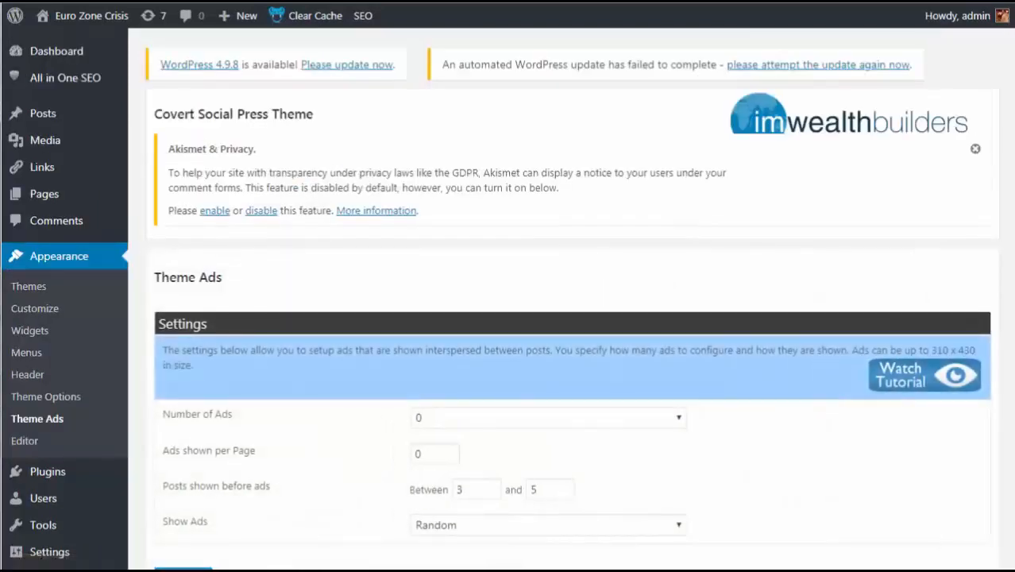
click(975, 150)
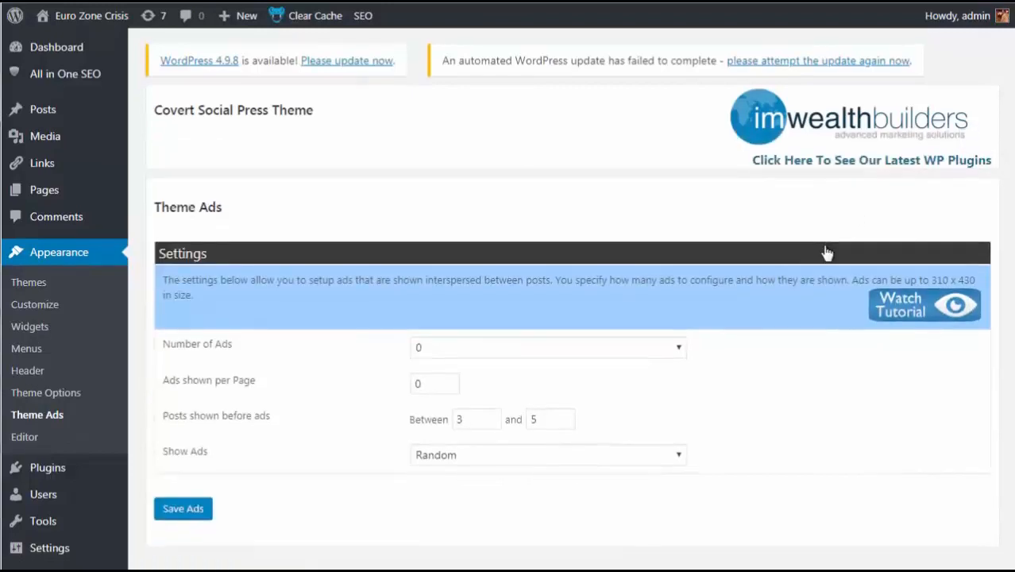
scroll(826, 254, down, 2)
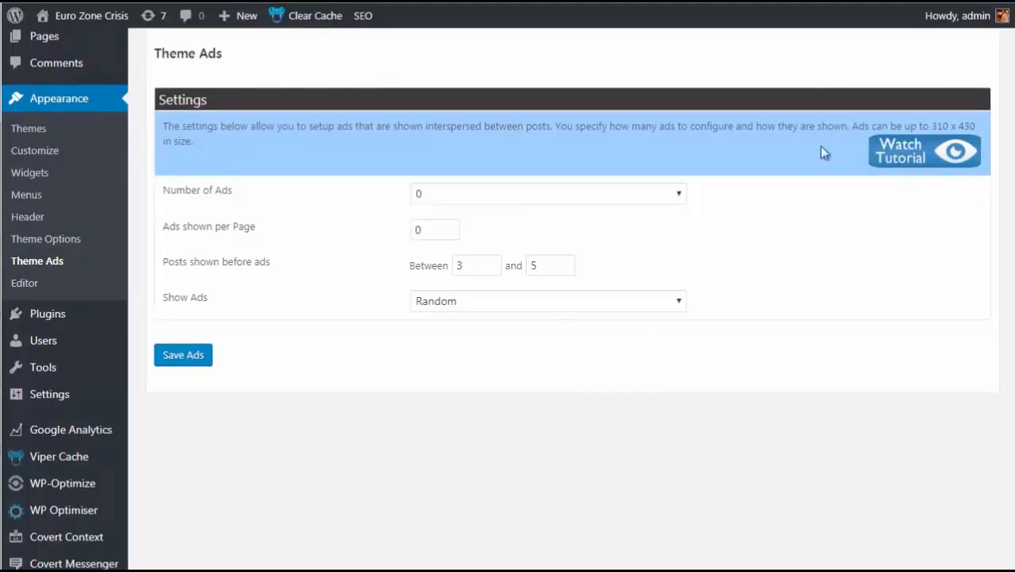
Set the number of ads to 3 and the ads shown per page to 2, and check the Show Ads order options.
click(477, 194)
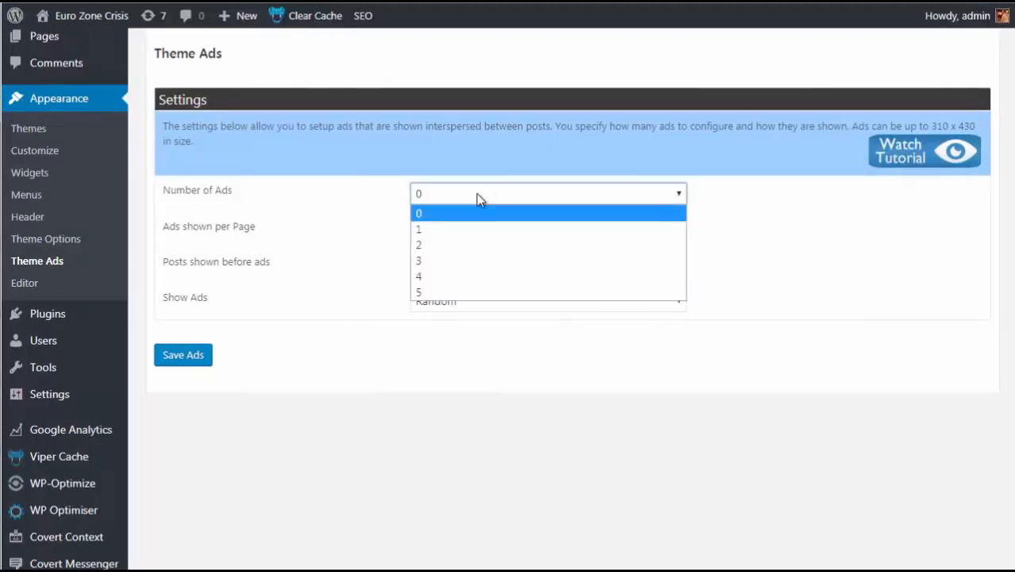
click(455, 262)
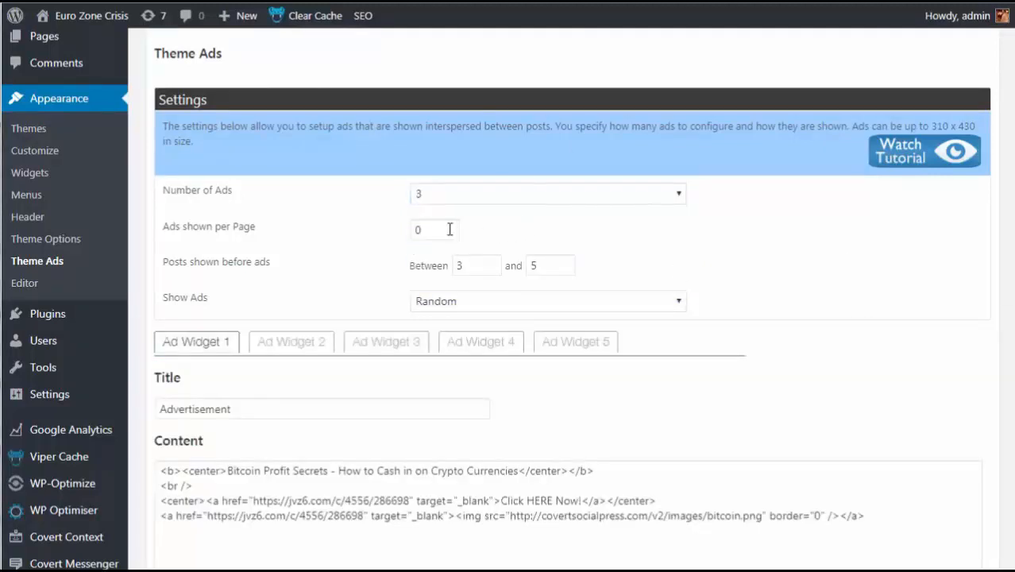
double_click(434, 229)
text(2)
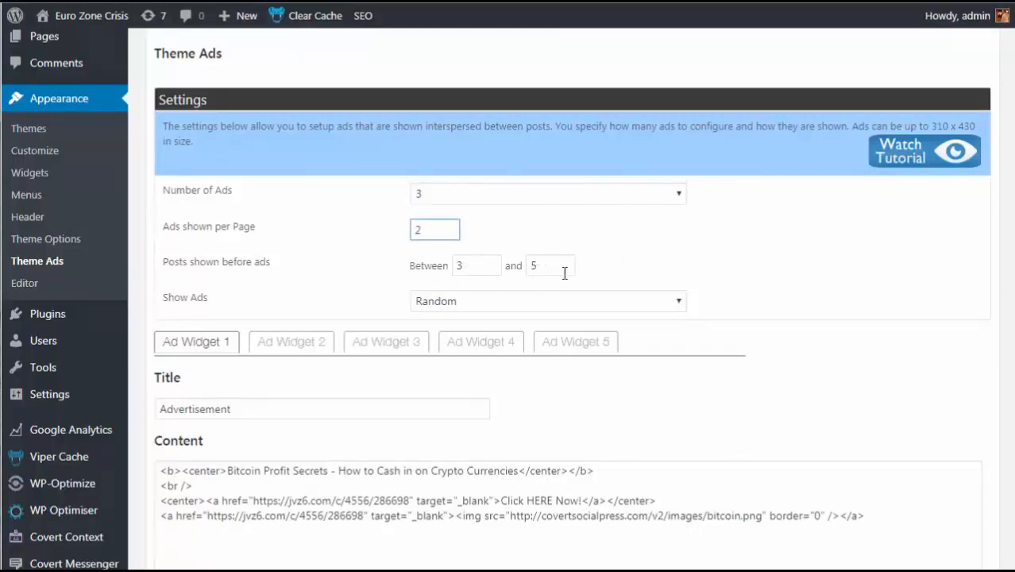
click(555, 300)
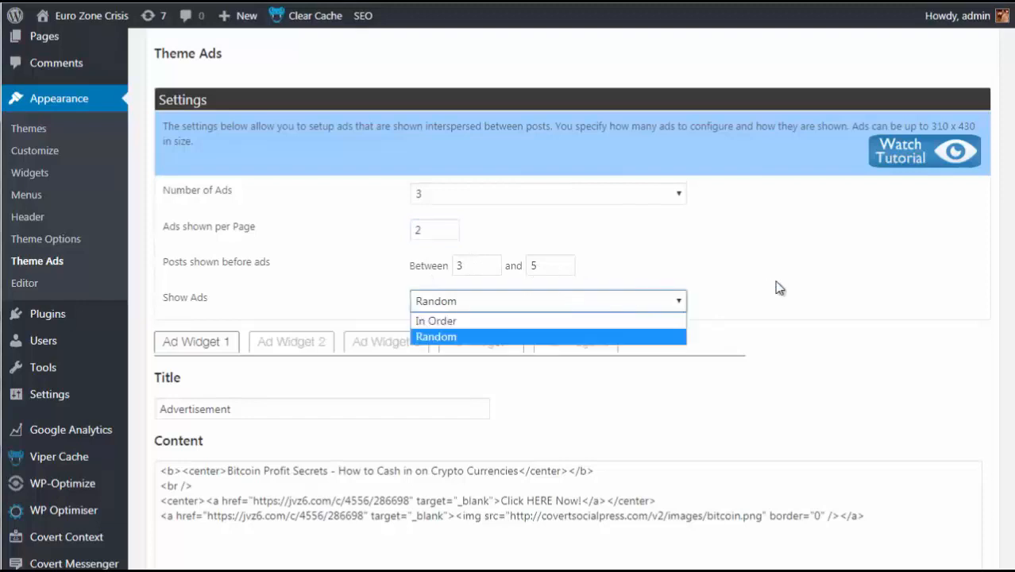
click(789, 287)
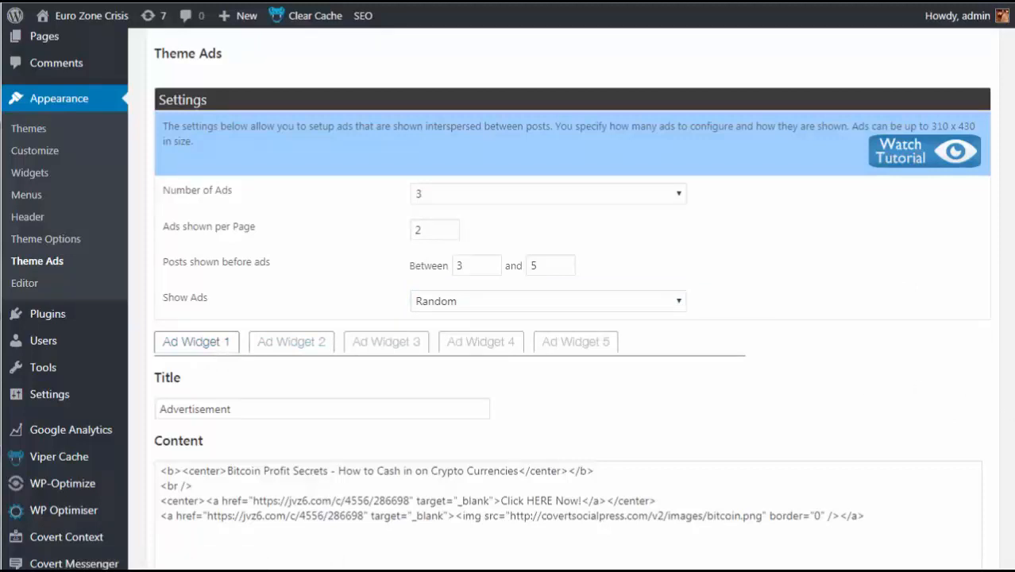
Check the title and content of Ad Widget 1 and Ad Widget 3, and save the ads.
scroll(1012, 337, down, 1)
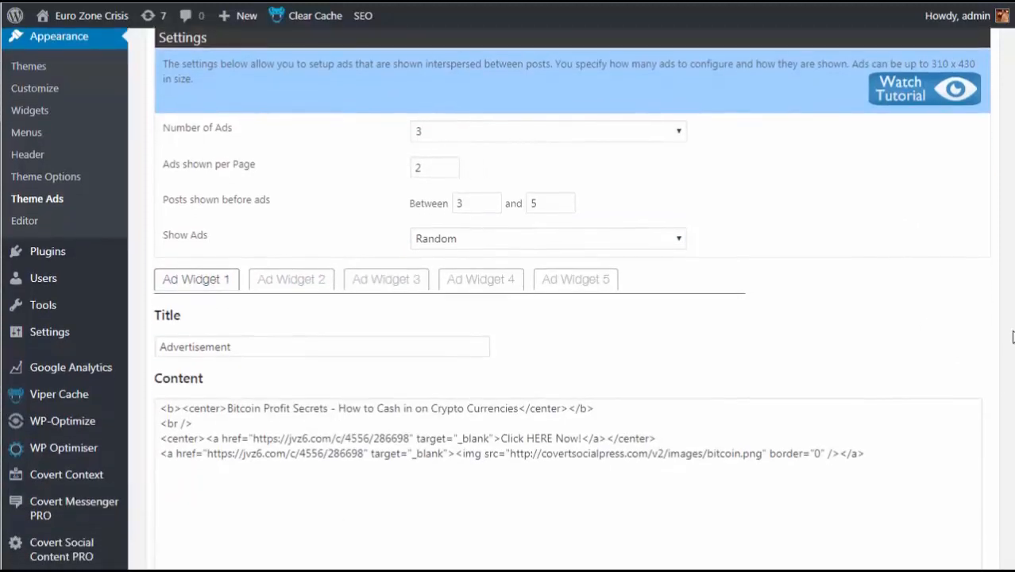
scroll(1012, 337, down, 1)
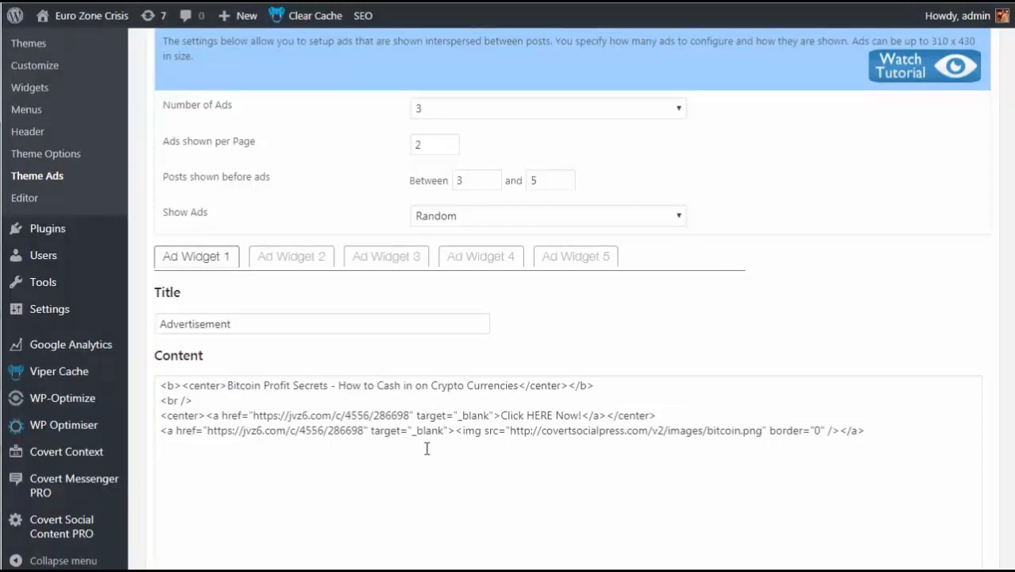
click(381, 258)
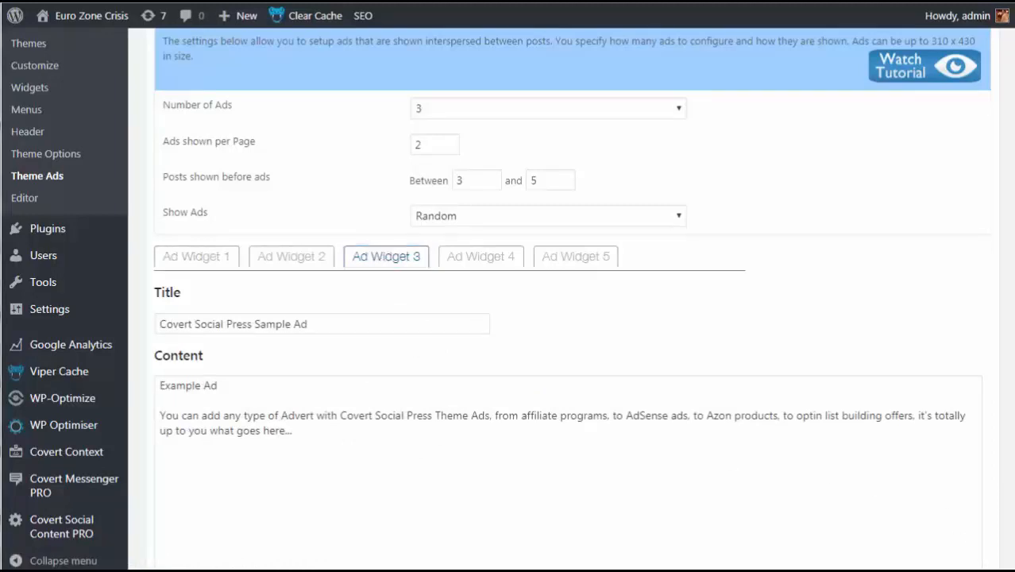
scroll(556, 318, down, 2)
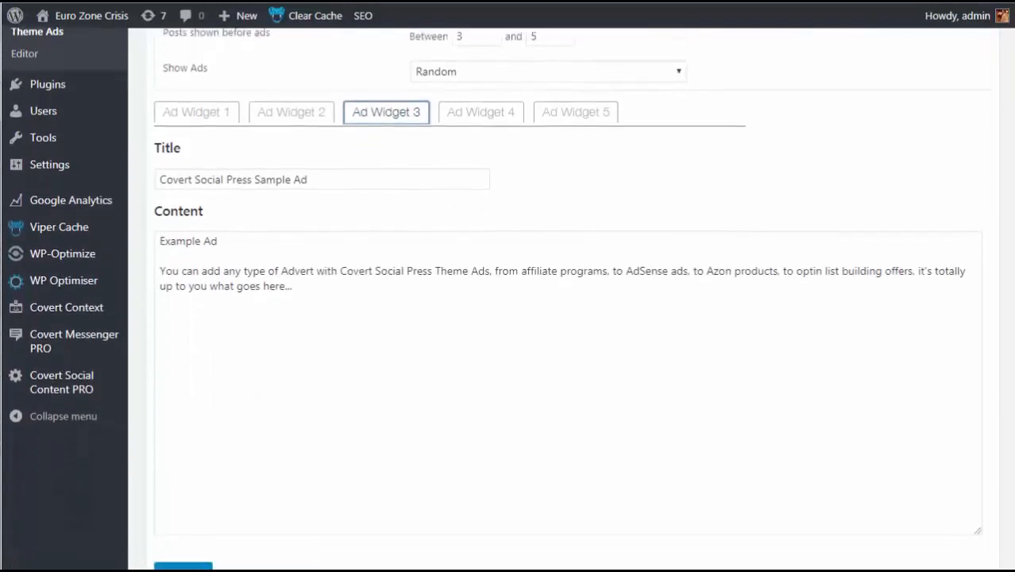
scroll(556, 318, down, 1)
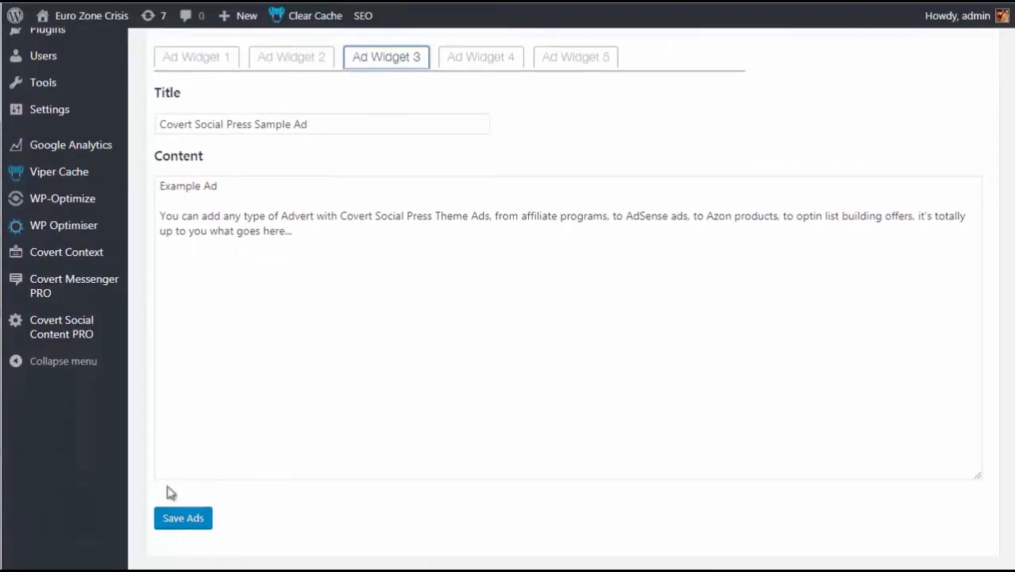
click(182, 520)
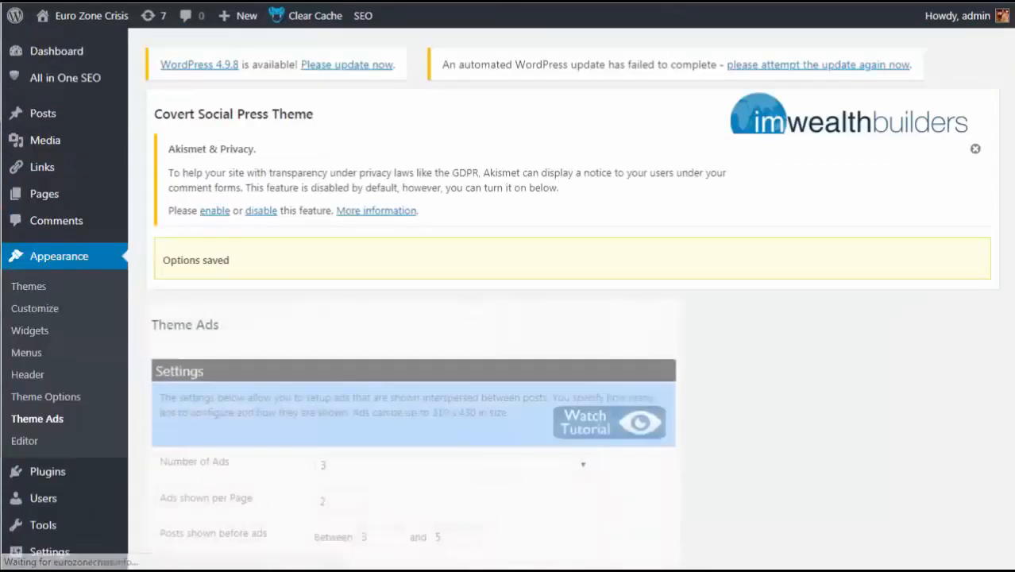
Visit the Euro Zone Crisis site and look through the Most Recent stories for the ads shown between posts.
mouse_move(79, 16)
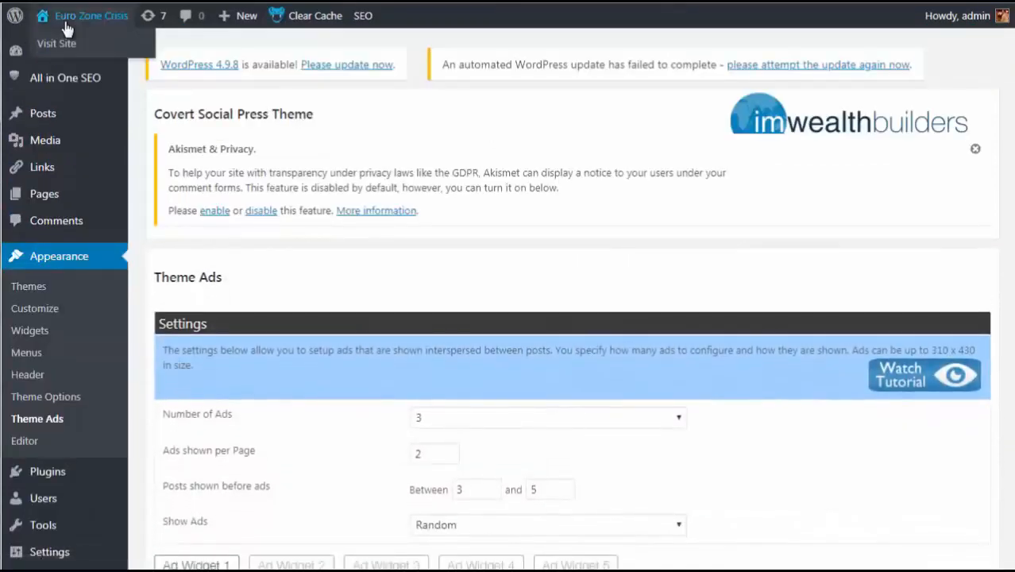
click(68, 39)
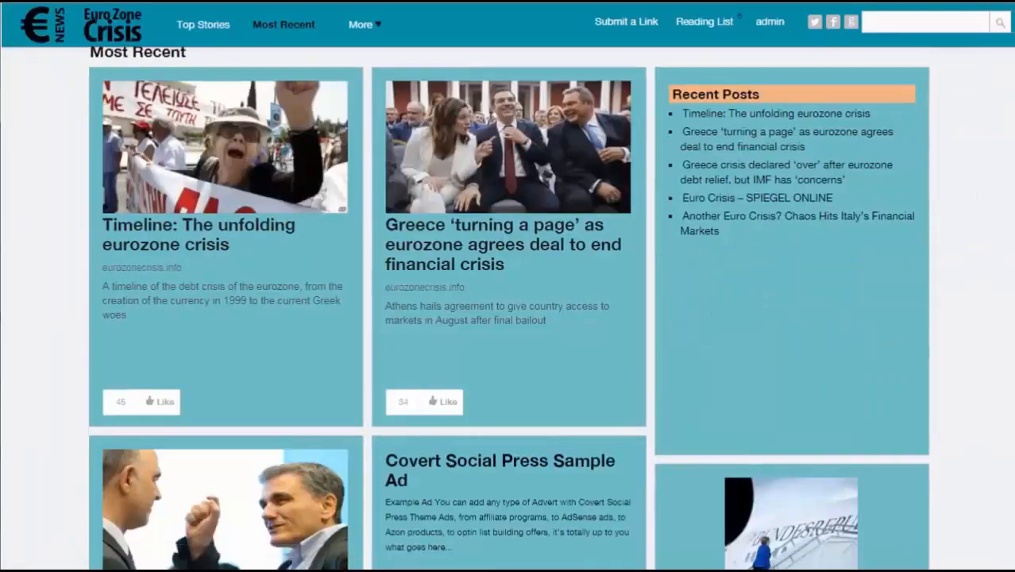
scroll(1009, 220, down, 2)
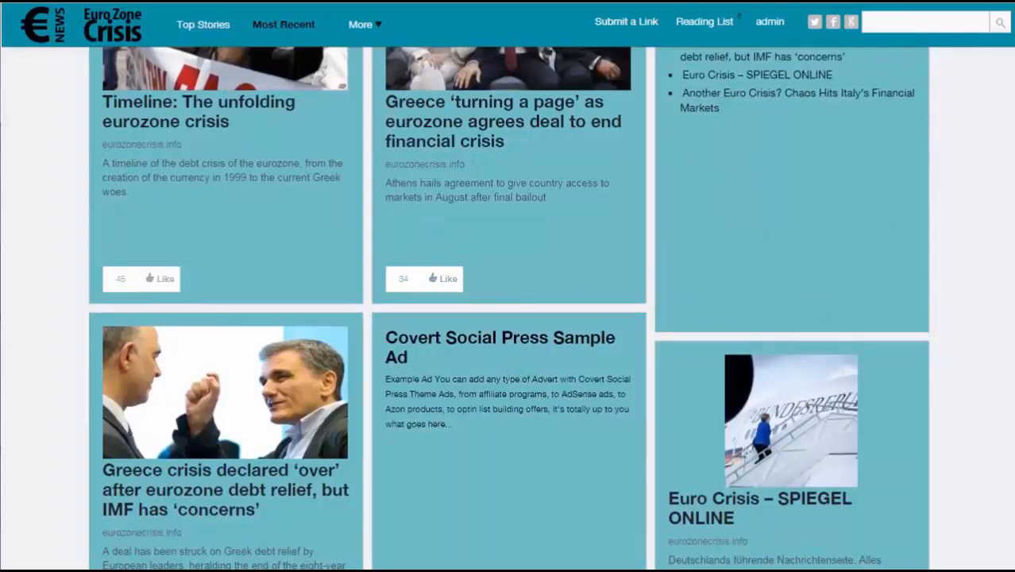
scroll(508, 310, up, 2)
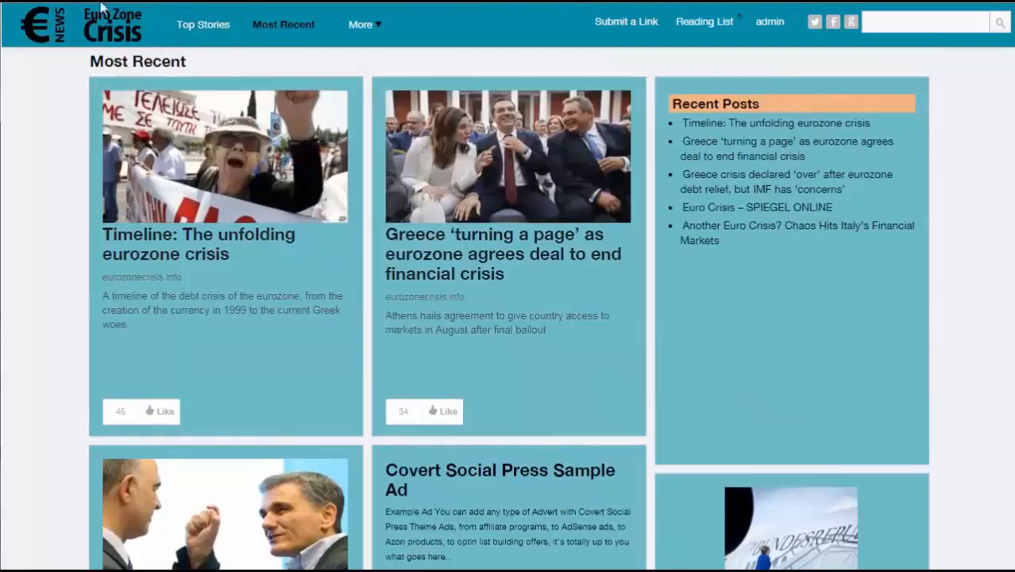
scroll(1006, 163, down, 2)
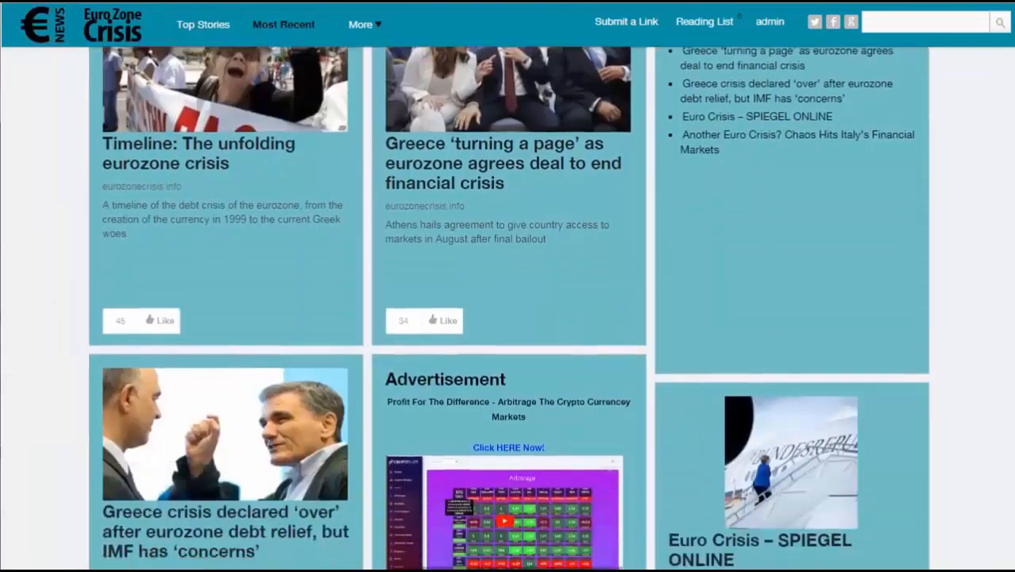
scroll(1013, 219, down, 2)
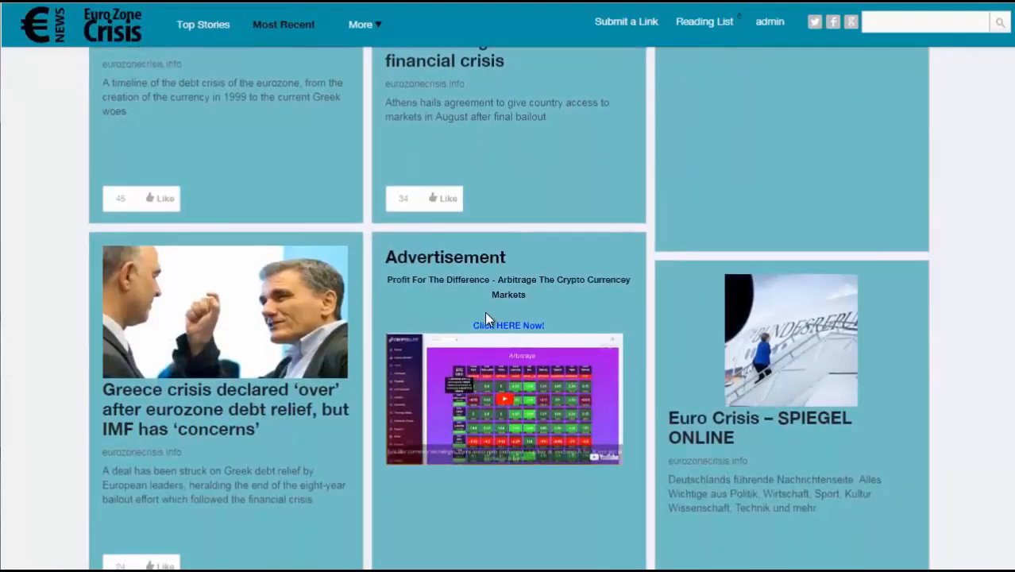